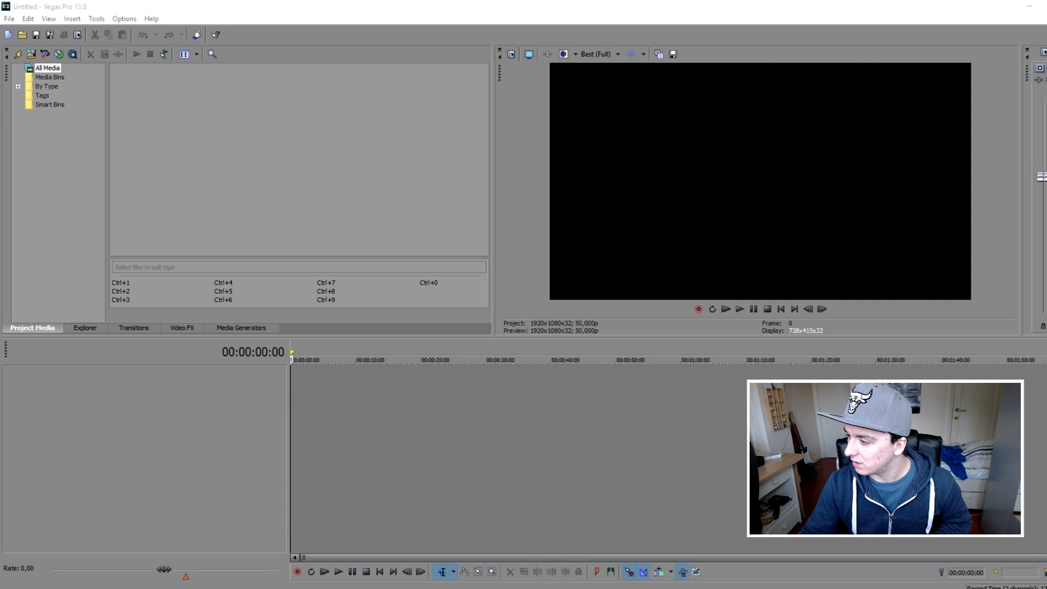
- Bring video.mp4 into the project and place it at the start of the timeline
{"action": "left_click_drag", "start_coordinate": [1018, 281], "coordinate": [346, 391]}
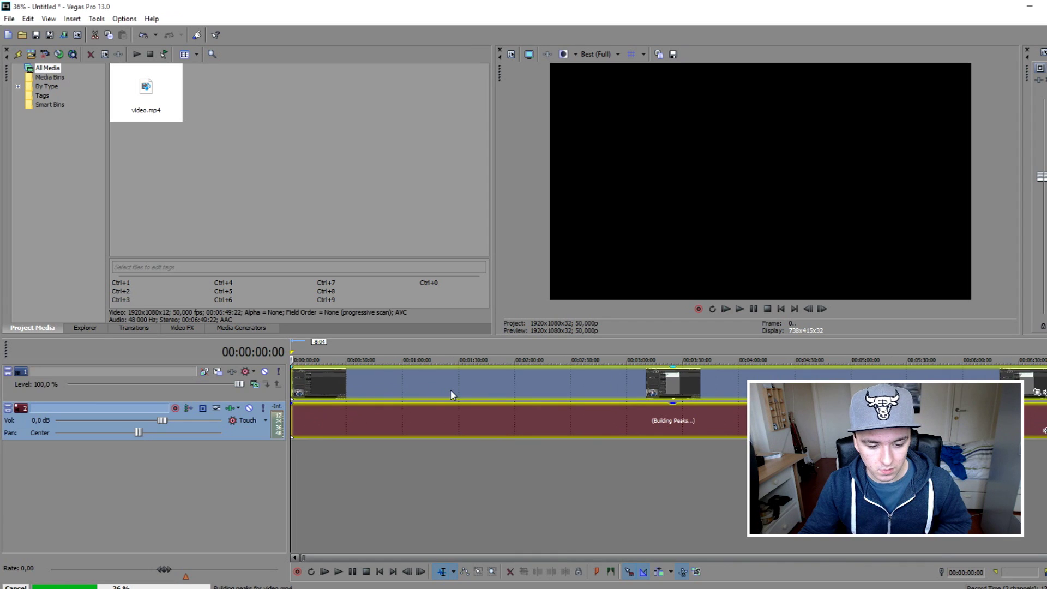
- Examine the clip's picture and audio waveform at several points around the two-minute mark
{"action": "left_click", "coordinate": [582, 378]}
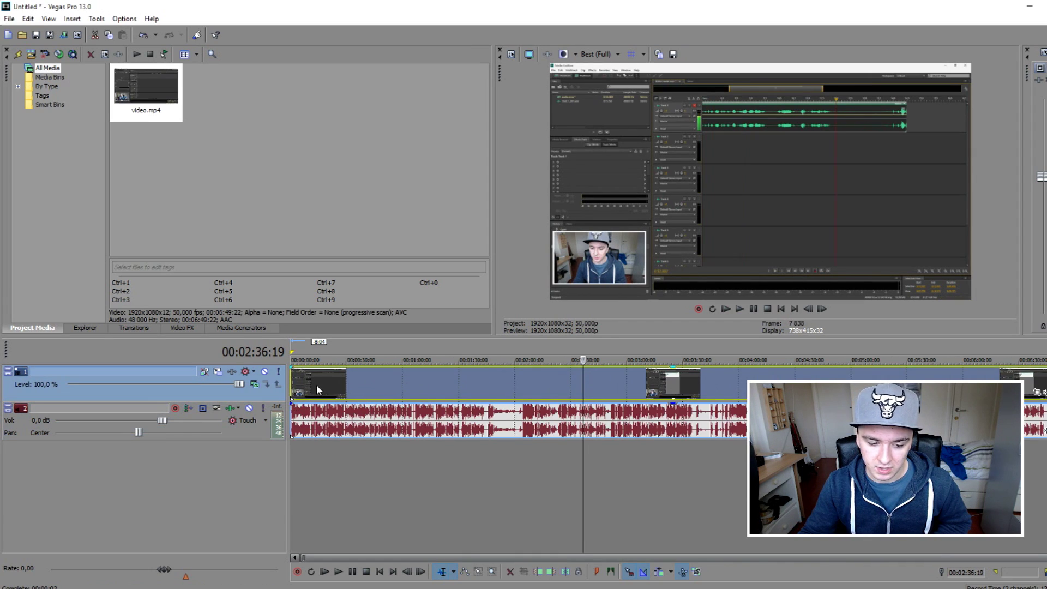
{"action": "scroll", "coordinate": [305, 378], "scroll_direction": "up", "scroll_amount": 5}
{"action": "left_click", "coordinate": [463, 382]}
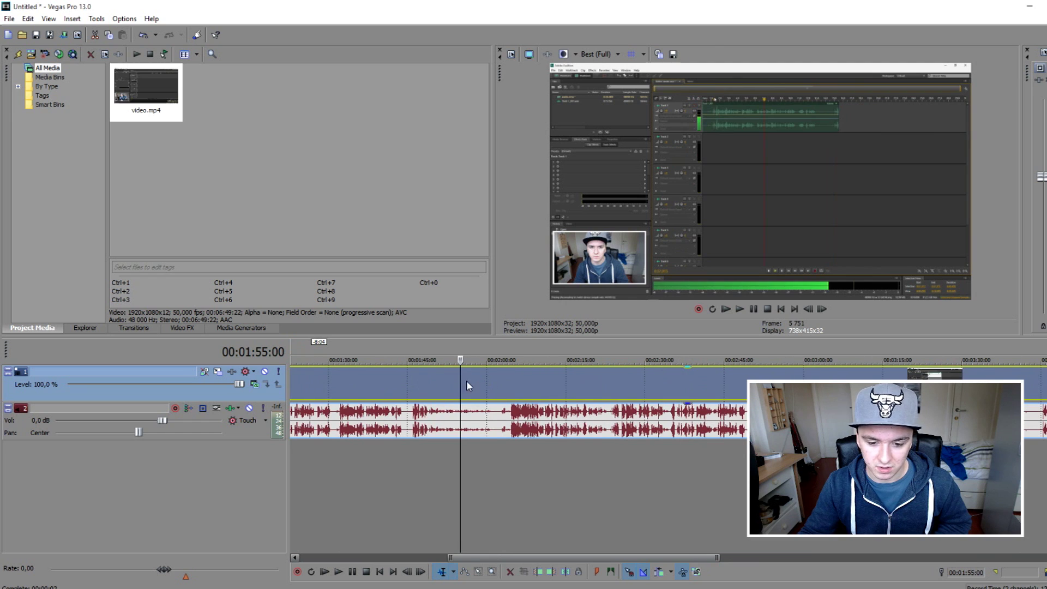
{"action": "scroll", "coordinate": [480, 384], "scroll_direction": "up", "scroll_amount": 2}
{"action": "left_click", "coordinate": [665, 386]}
{"action": "left_click", "coordinate": [706, 385]}
{"action": "left_click", "coordinate": [755, 377]}
{"action": "left_click", "coordinate": [779, 376]}
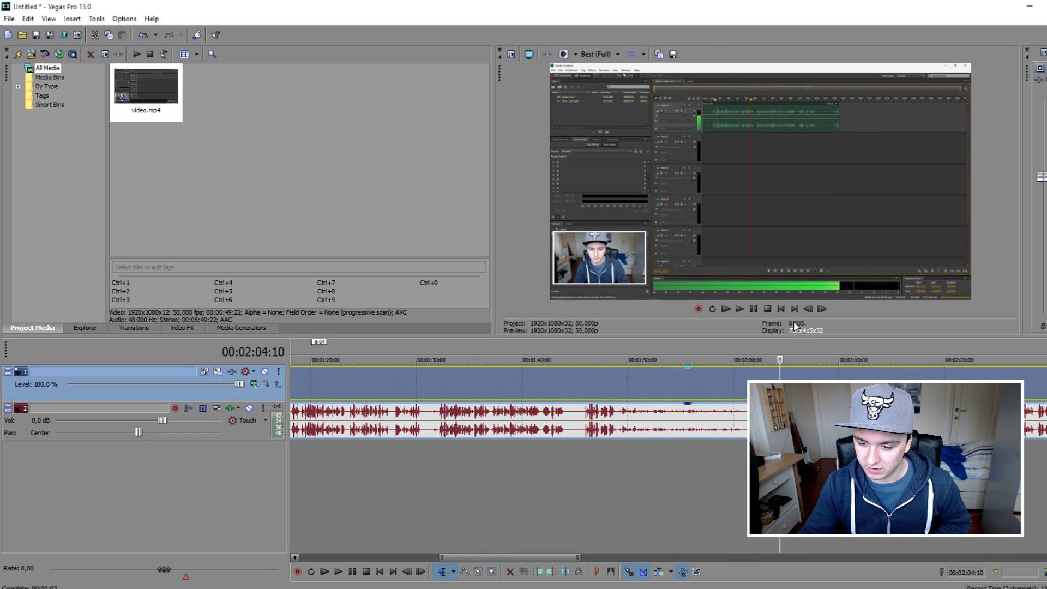
- Try splitting the clip at 00:00:00:23, just before the speech begins, and select the silent opening piece
{"action": "key", "text": "Home"}
{"action": "scroll", "coordinate": [512, 376], "scroll_direction": "up", "scroll_amount": 5}
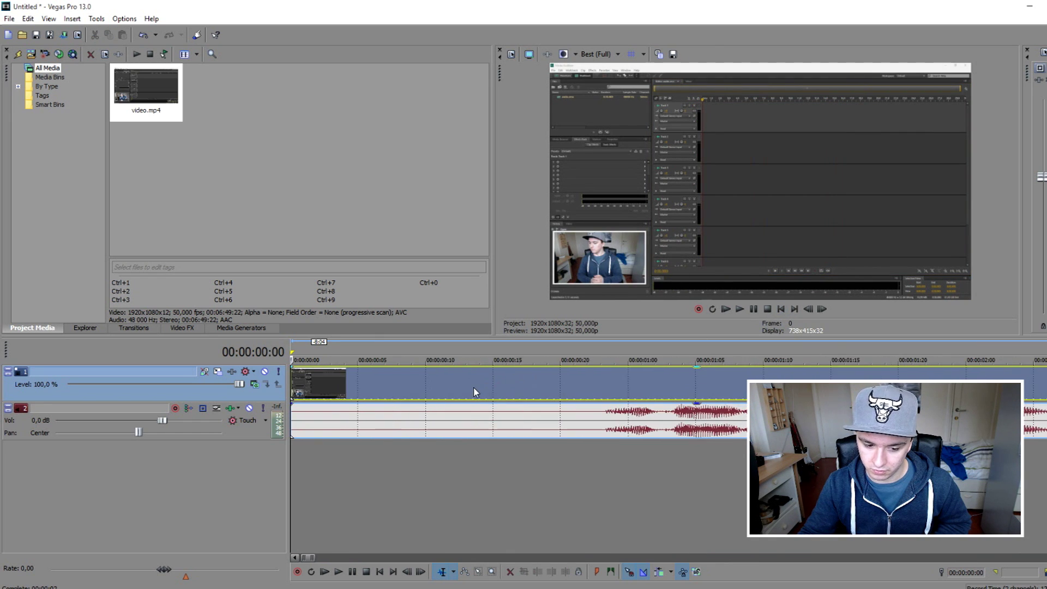
{"action": "scroll", "coordinate": [473, 387], "scroll_direction": "down", "scroll_amount": 2}
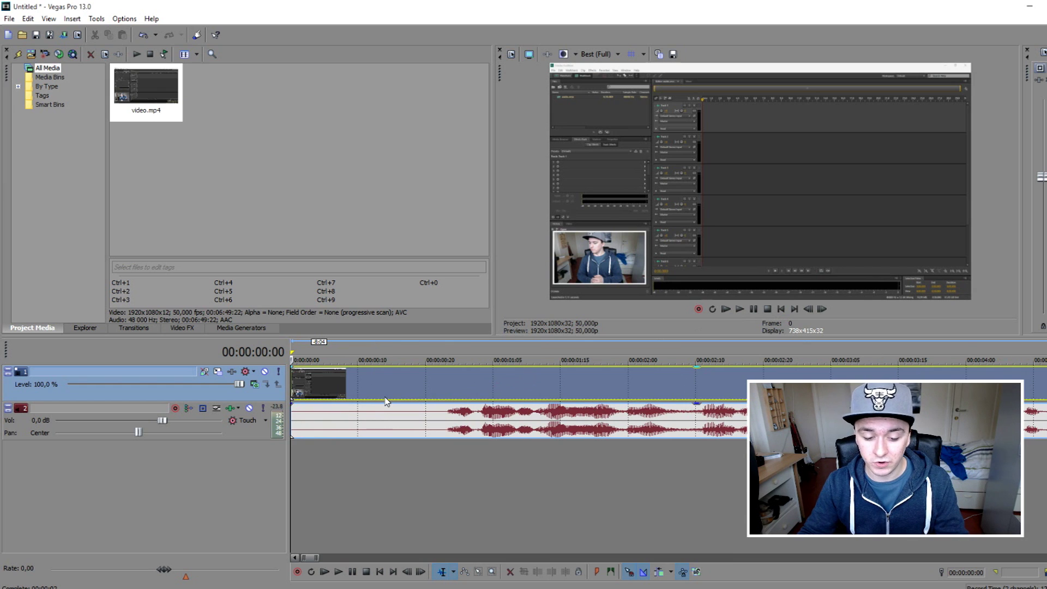
{"action": "left_click", "coordinate": [439, 413]}
{"action": "left_click", "coordinate": [443, 414]}
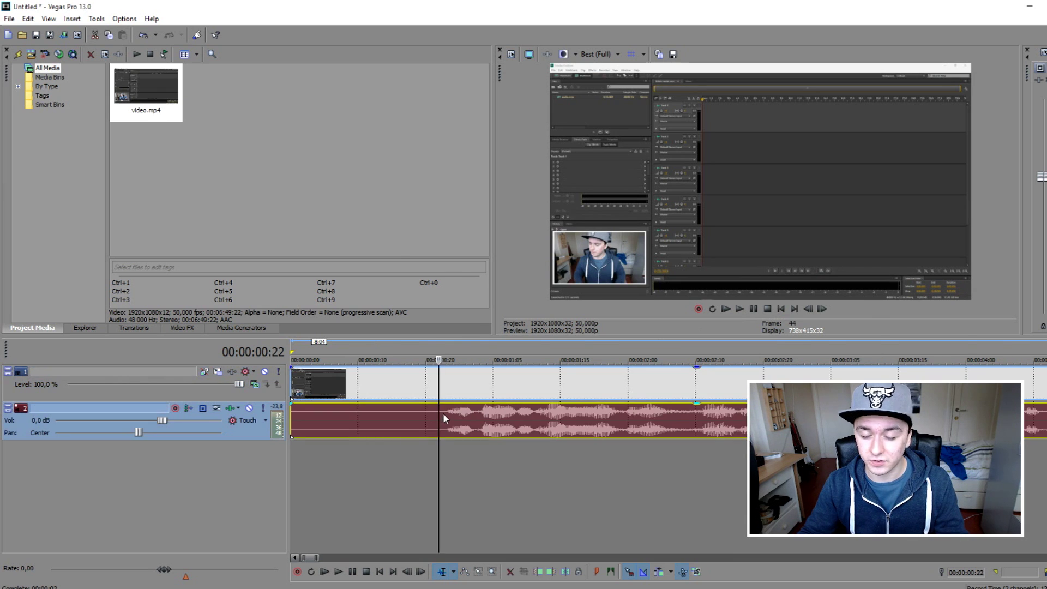
{"action": "key", "text": "s"}
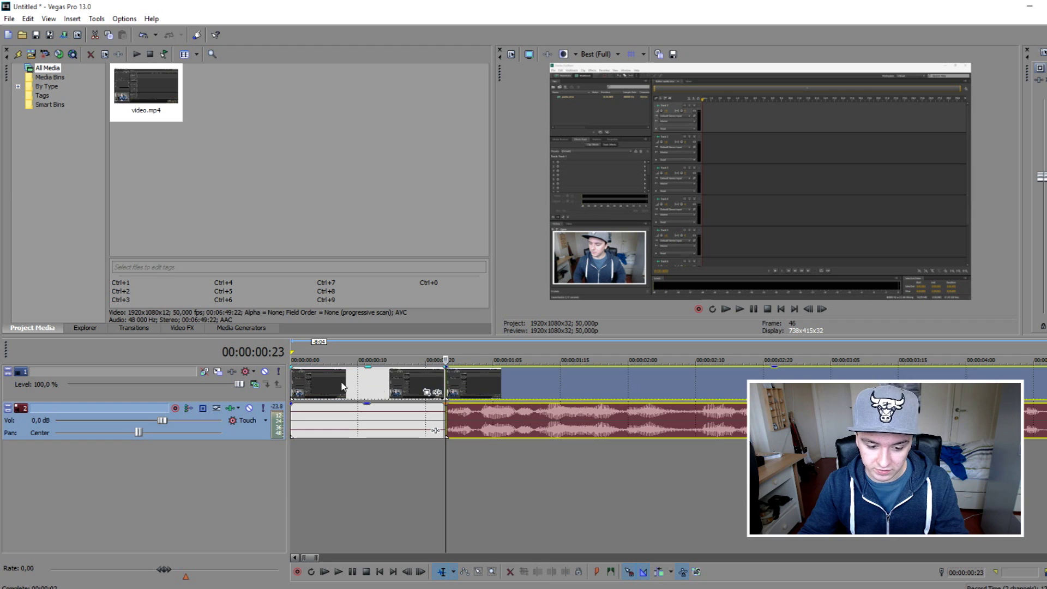
{"action": "left_click", "coordinate": [354, 389]}
{"action": "left_click", "coordinate": [407, 420]}
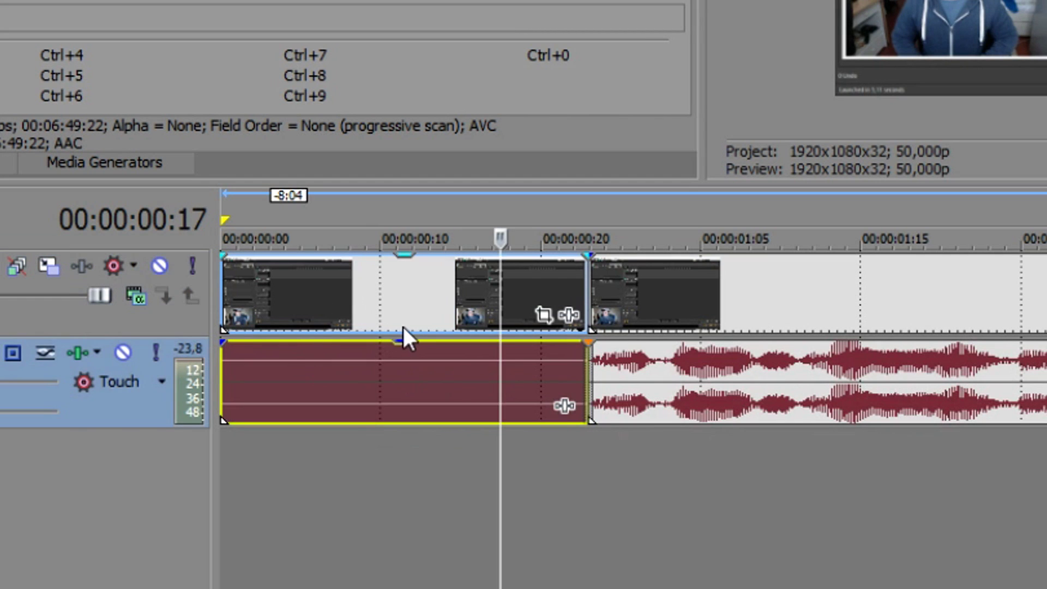
{"action": "left_click", "coordinate": [367, 391]}
- Go to the project's end and back to its start, and play the clip's opening seconds
{"action": "left_click", "coordinate": [794, 309]}
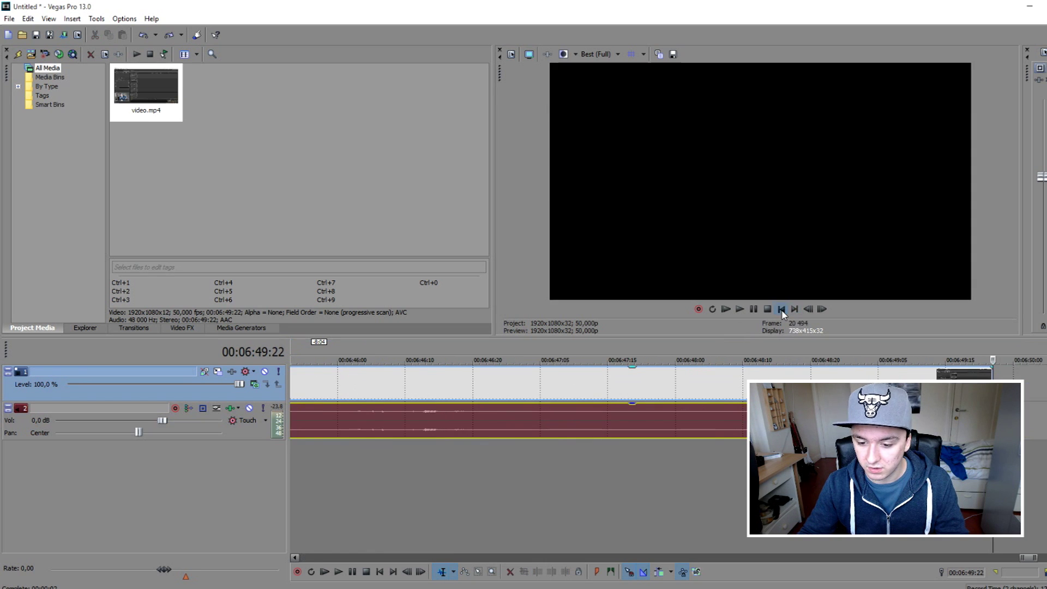
{"action": "left_click", "coordinate": [781, 309]}
{"action": "key", "text": "space"}
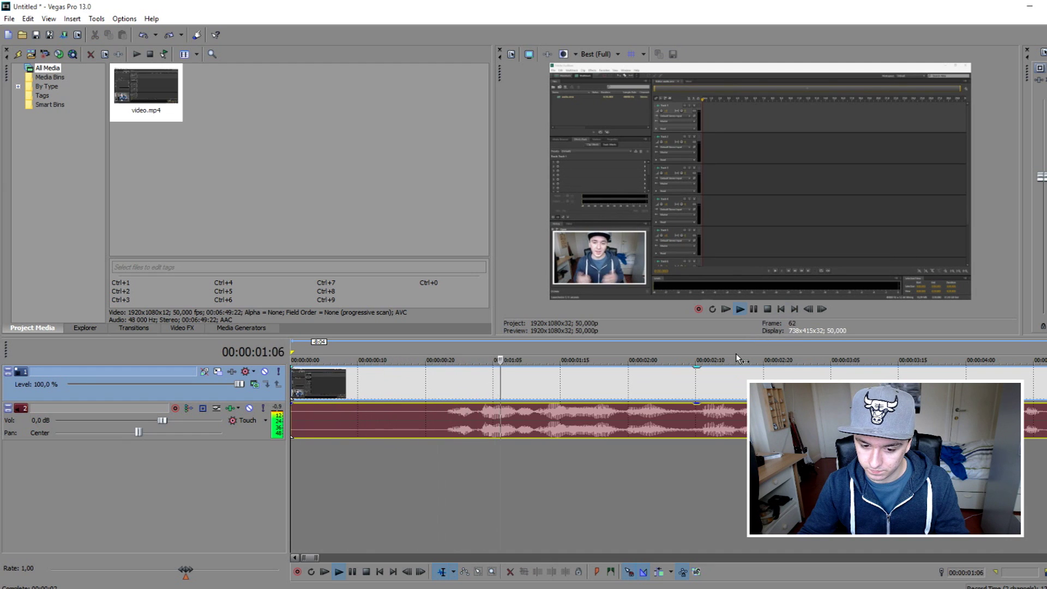
{"action": "key", "text": "space"}
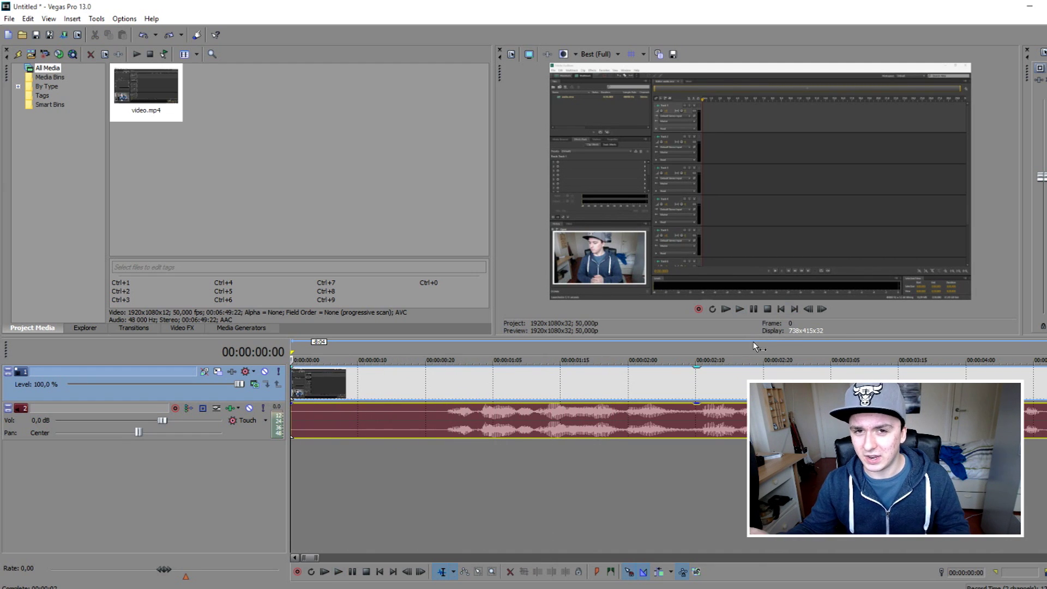
- Apply the Brightness and Contrast effect to the video event with the Audition preset
{"action": "scroll", "coordinate": [753, 346], "scroll_direction": "down", "scroll_amount": 5}
{"action": "left_click", "coordinate": [181, 327]}
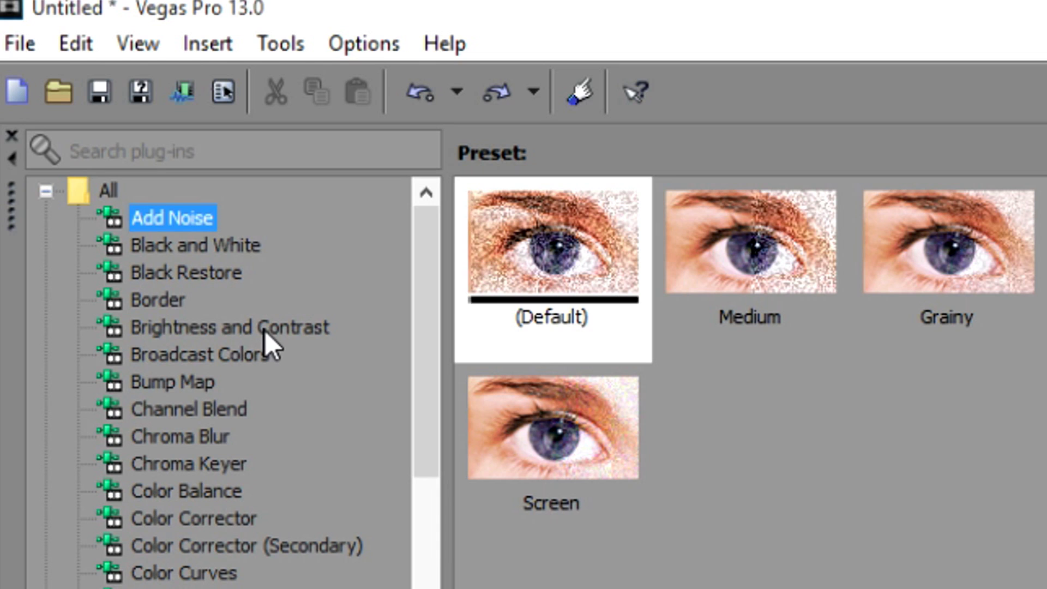
{"action": "left_click_drag", "start_coordinate": [94, 115], "coordinate": [384, 258]}
{"action": "left_click_drag", "start_coordinate": [419, 380], "coordinate": [418, 380]}
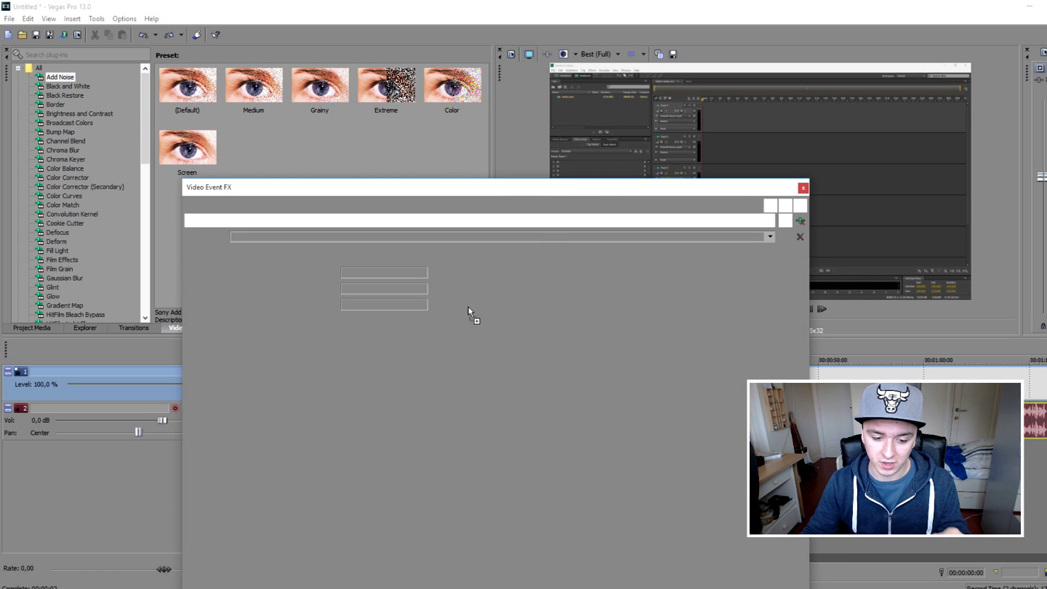
{"action": "left_click", "coordinate": [770, 236]}
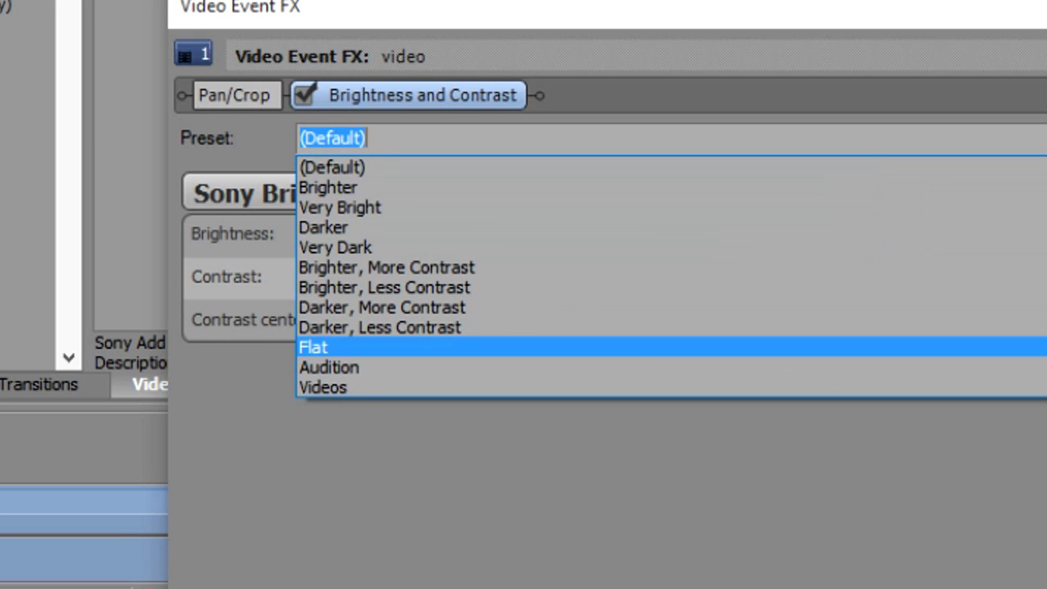
{"action": "left_click", "coordinate": [262, 314]}
{"action": "left_click_drag", "start_coordinate": [687, 188], "coordinate": [837, 357]}
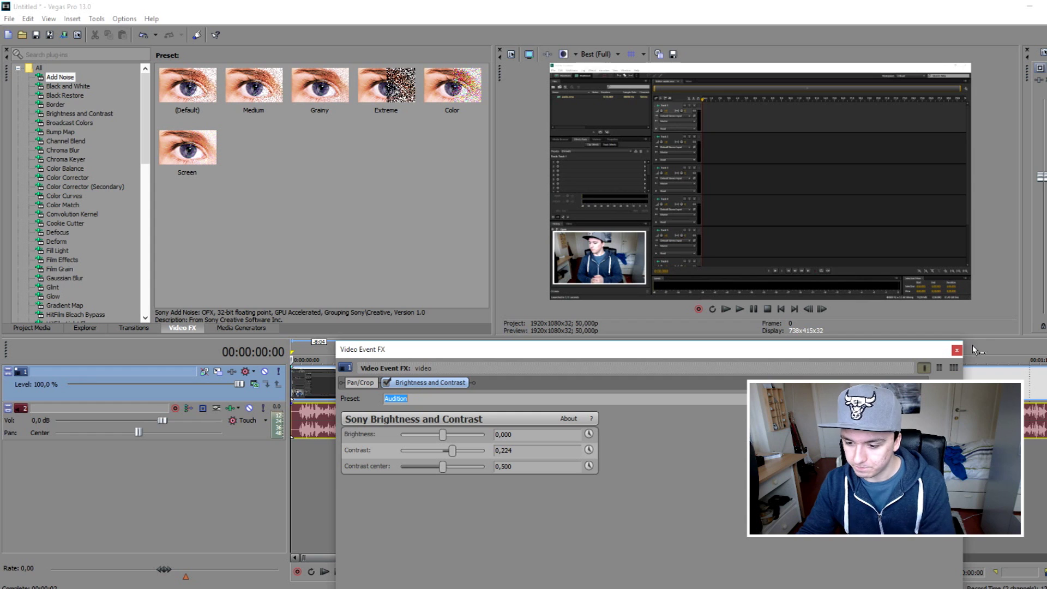
{"action": "left_click", "coordinate": [957, 351]}
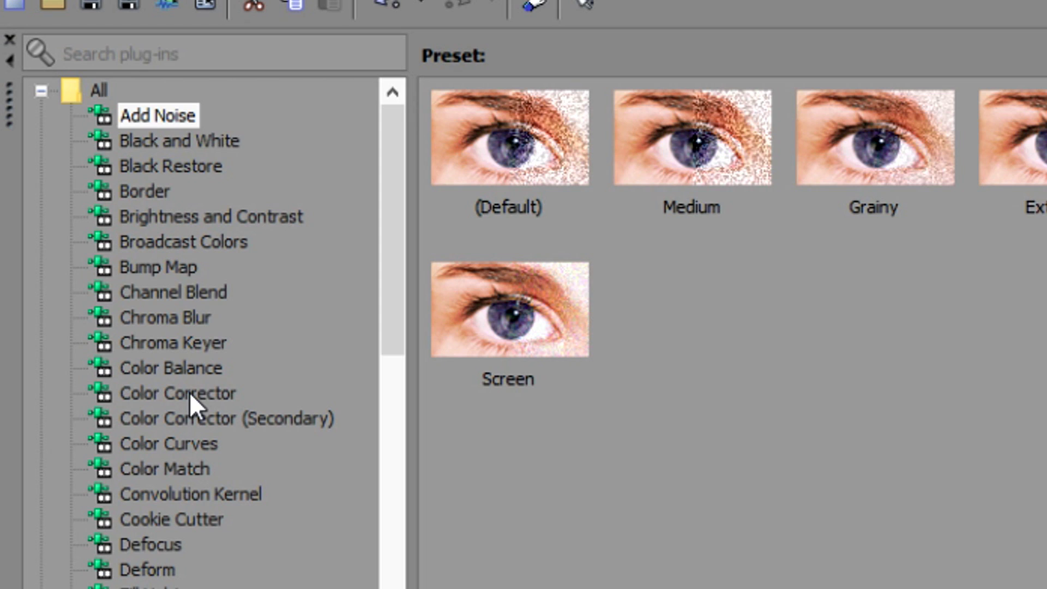
- Try the Color Corrector effect on the whole video event with the Das wel nice preset
{"action": "left_click_drag", "start_coordinate": [71, 177], "coordinate": [541, 376]}
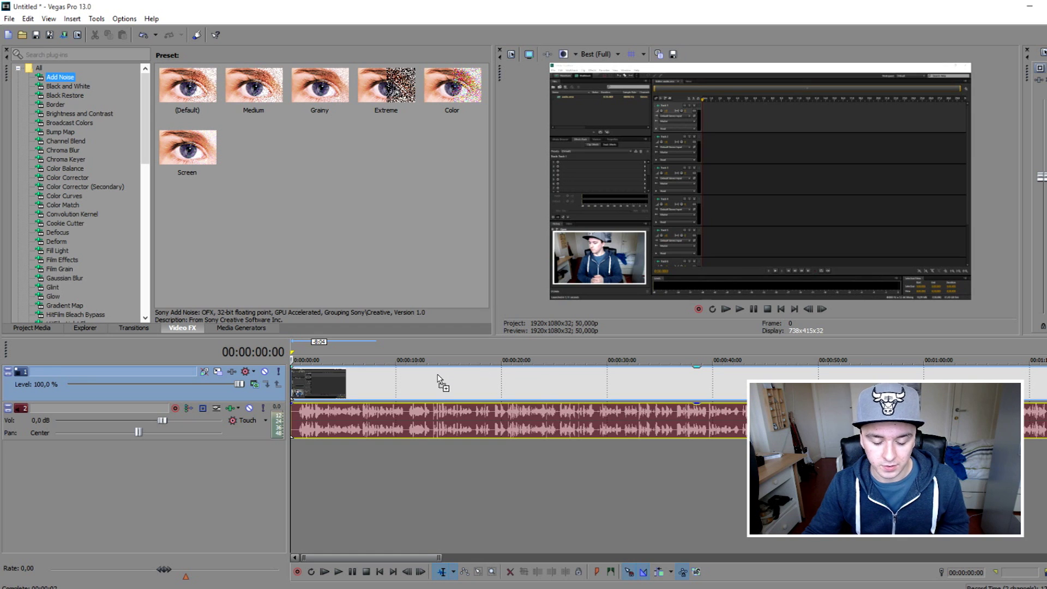
{"action": "left_click_drag", "start_coordinate": [438, 375], "coordinate": [439, 376]}
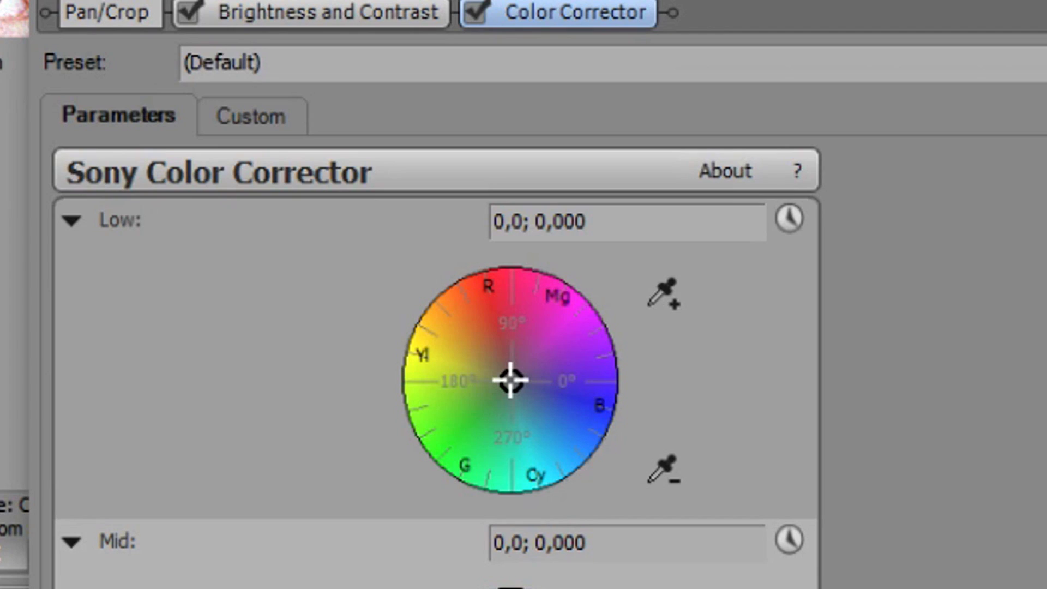
{"action": "left_click", "coordinate": [826, 92]}
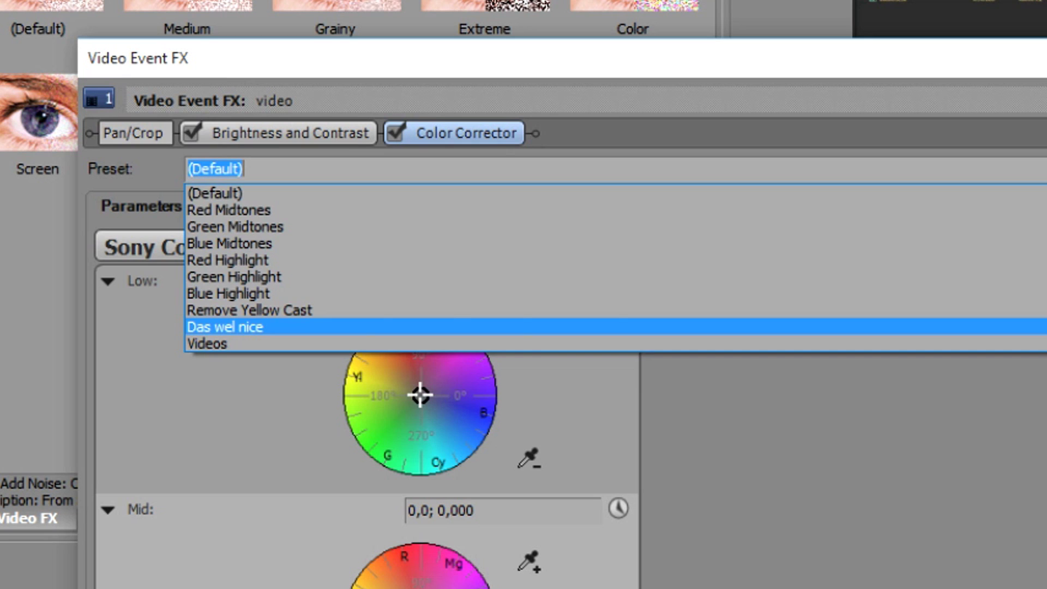
{"action": "left_click", "coordinate": [787, 182]}
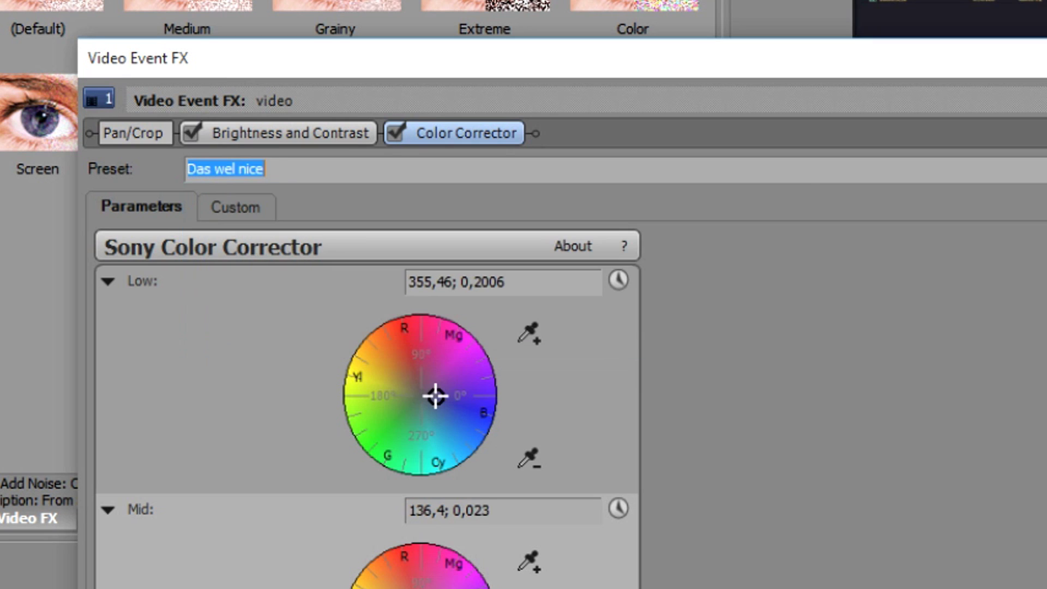
{"action": "left_click", "coordinate": [826, 125]}
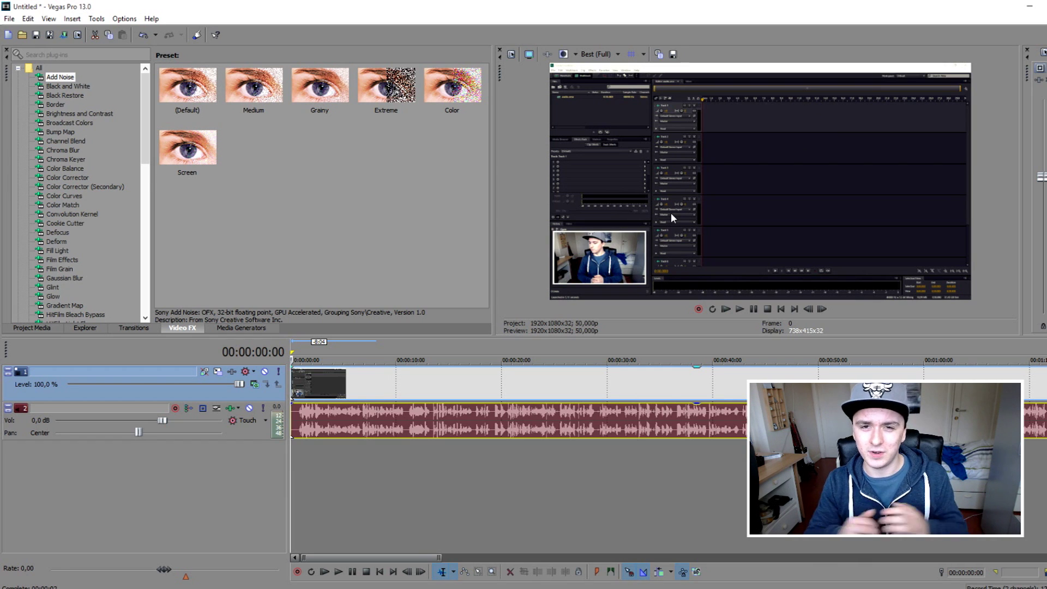
- Split the clip at 00:00:04:08 and at several further points along the first 12 seconds
{"action": "scroll", "coordinate": [467, 406], "scroll_direction": "up", "scroll_amount": 5}
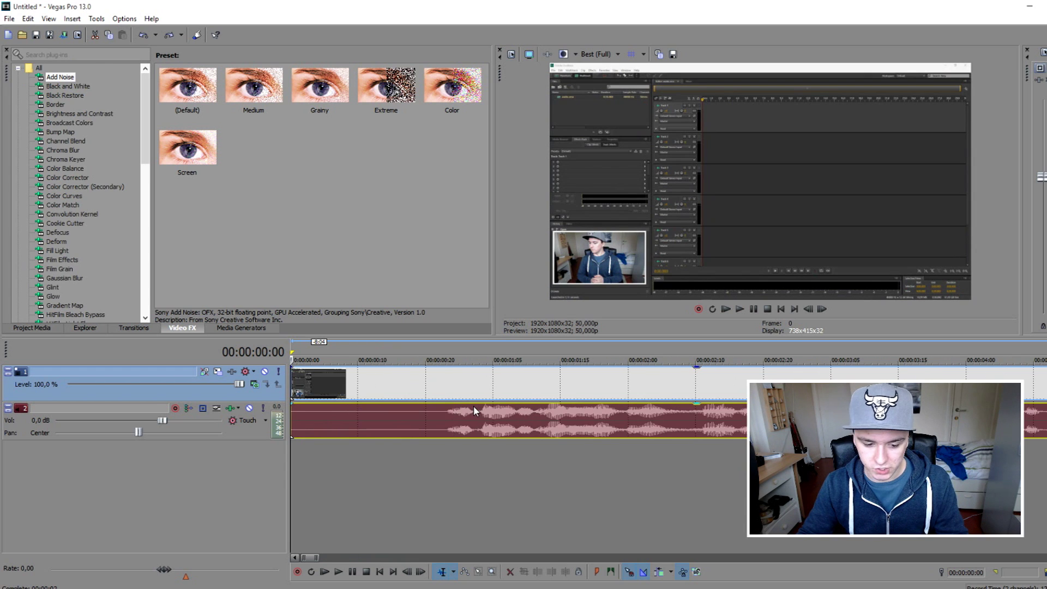
{"action": "left_click", "coordinate": [564, 380]}
{"action": "left_click", "coordinate": [564, 377]}
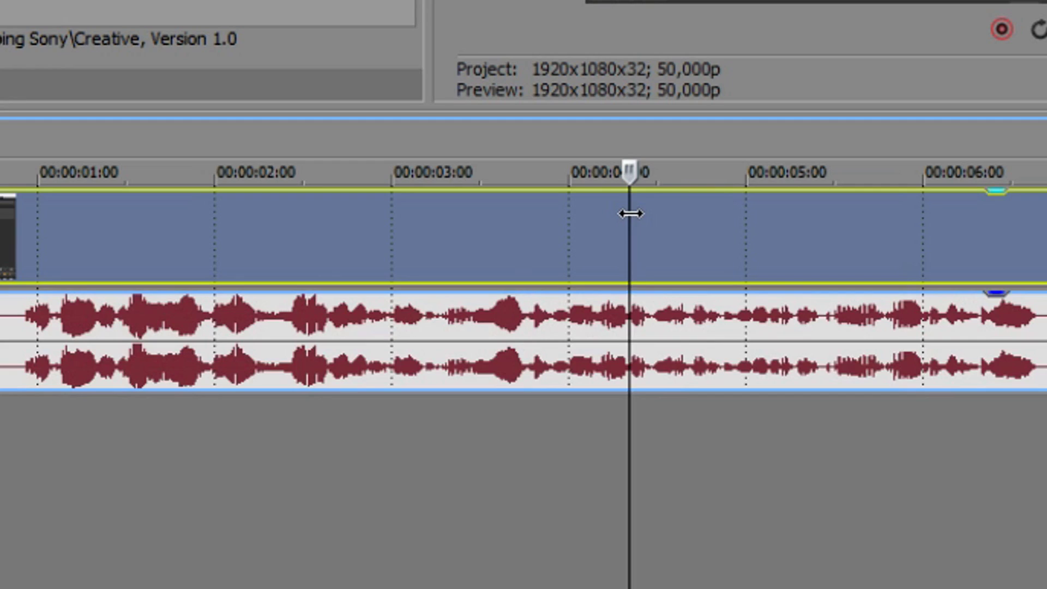
{"action": "key", "text": "s"}
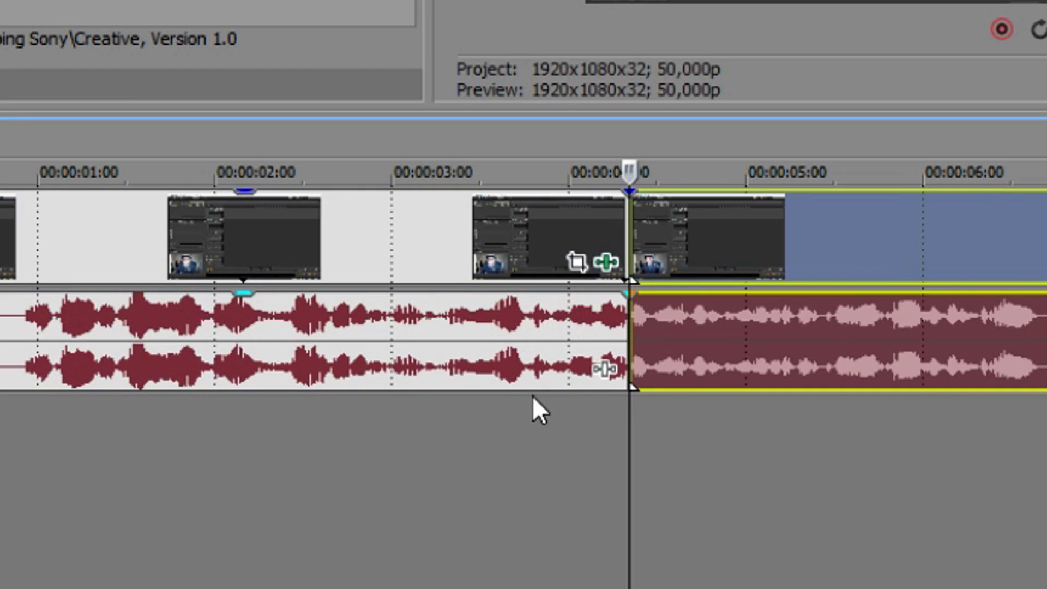
{"action": "left_click", "coordinate": [785, 240]}
{"action": "key", "text": "s"}
{"action": "left_click", "coordinate": [1032, 240]}
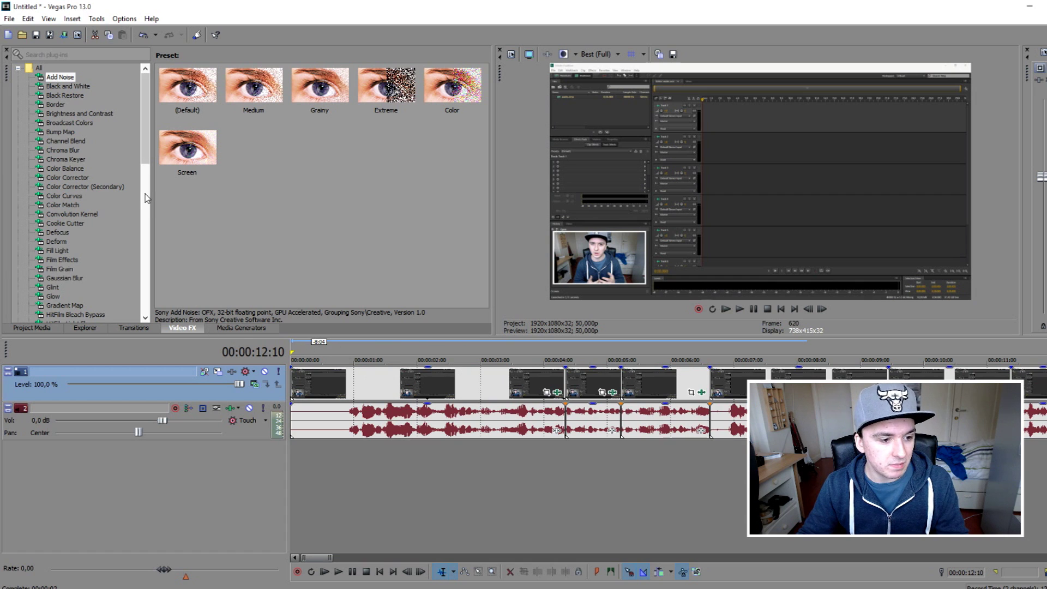
- Add the Color Corrector effect to the first segment of the clip and choose the Videos preset
{"action": "left_click_drag", "start_coordinate": [67, 178], "coordinate": [427, 350]}
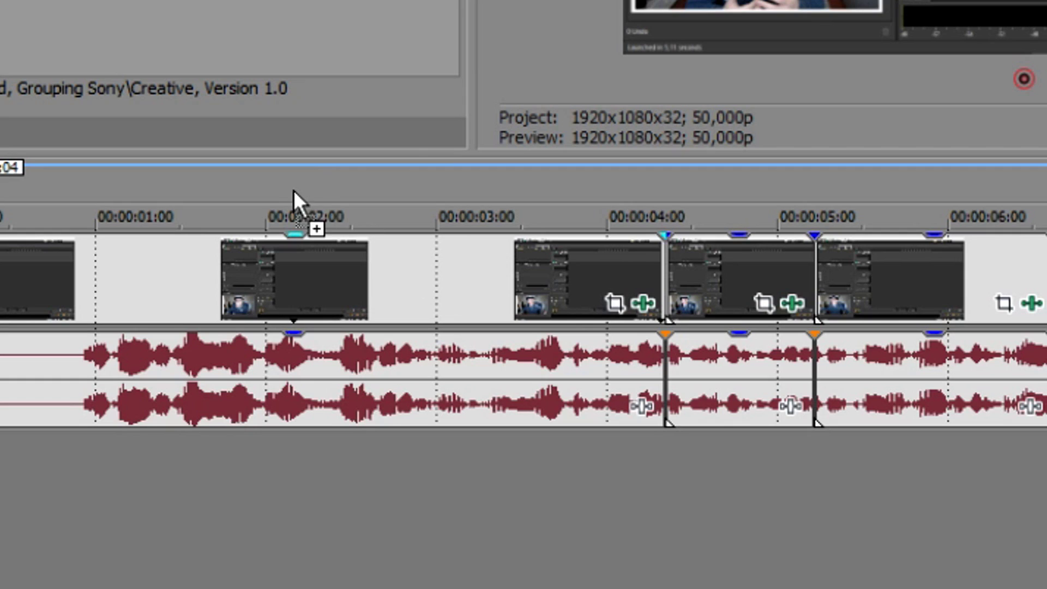
{"action": "left_click_drag", "start_coordinate": [293, 189], "coordinate": [665, 308]}
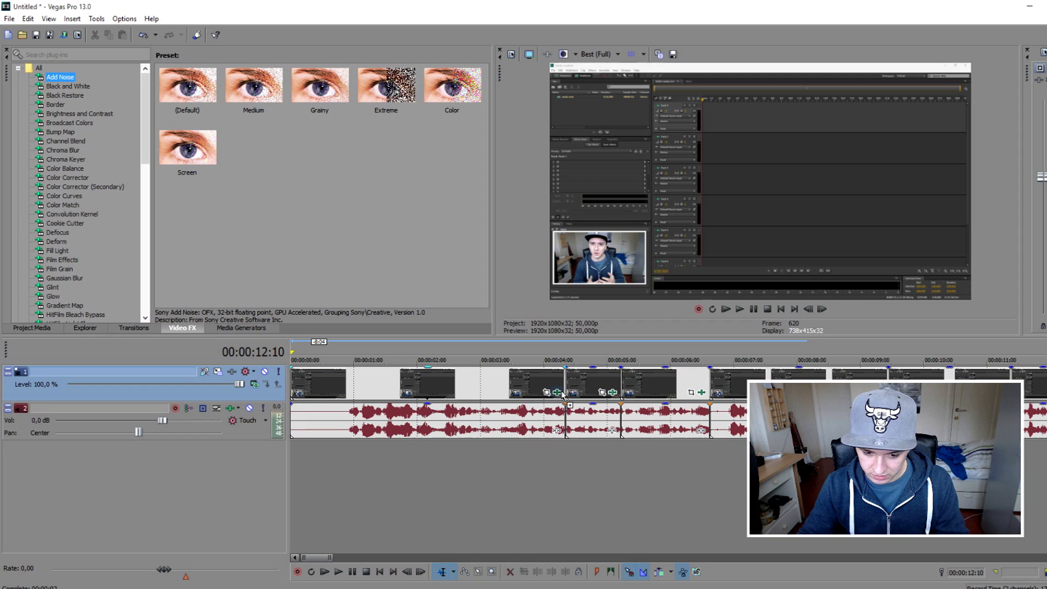
{"action": "left_click_drag", "start_coordinate": [480, 382], "coordinate": [480, 383]}
{"action": "left_click", "coordinate": [792, 172]}
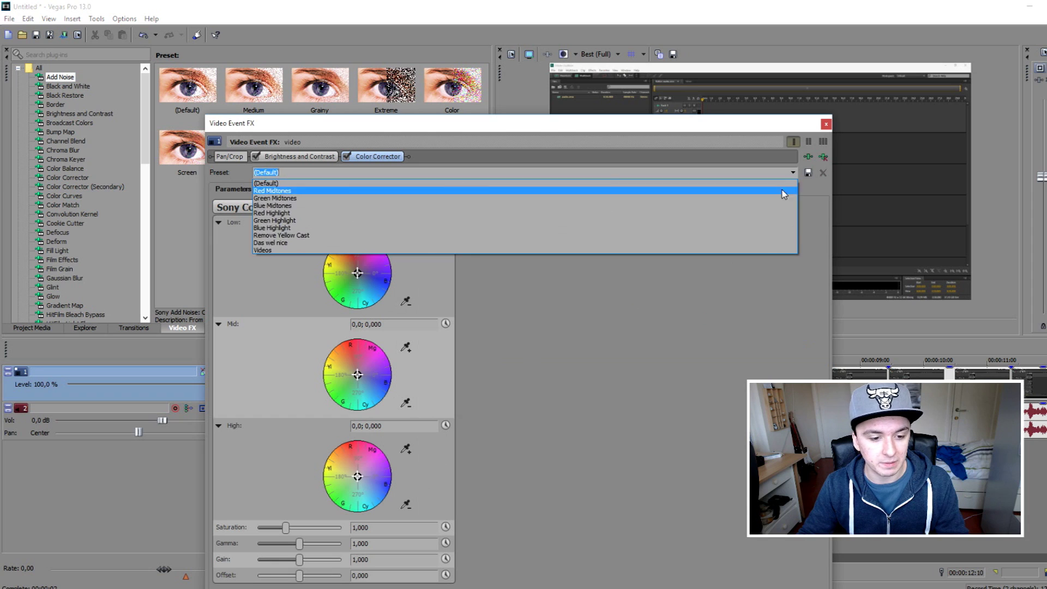
{"action": "left_click", "coordinate": [786, 249]}
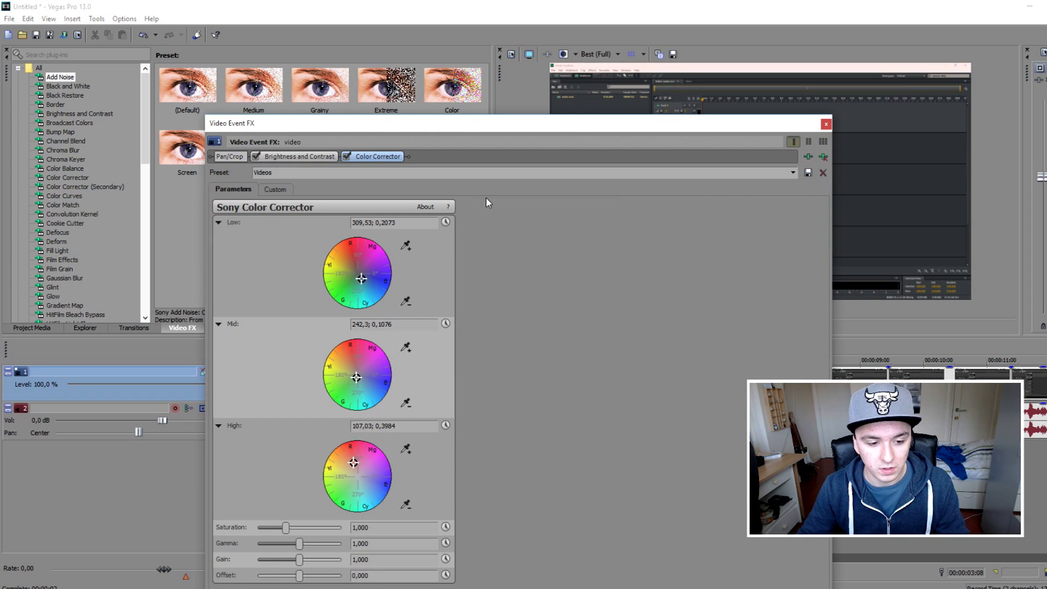
- Switch the first segment's Color Corrector preset to Das wel nice and close the effect settings
{"action": "left_click", "coordinate": [791, 173]}
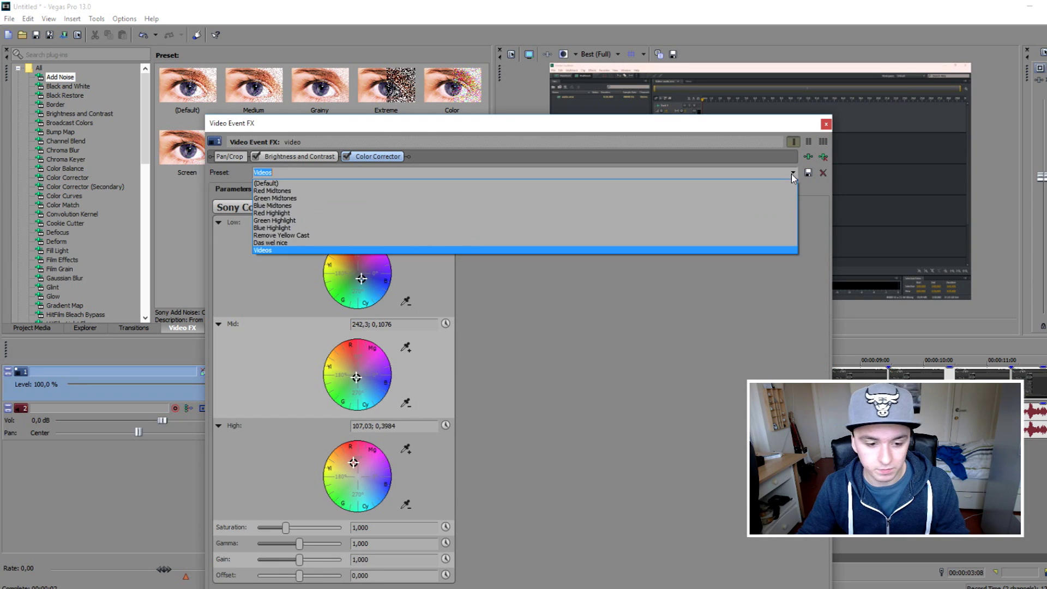
{"action": "left_click", "coordinate": [787, 249]}
{"action": "left_click", "coordinate": [826, 124]}
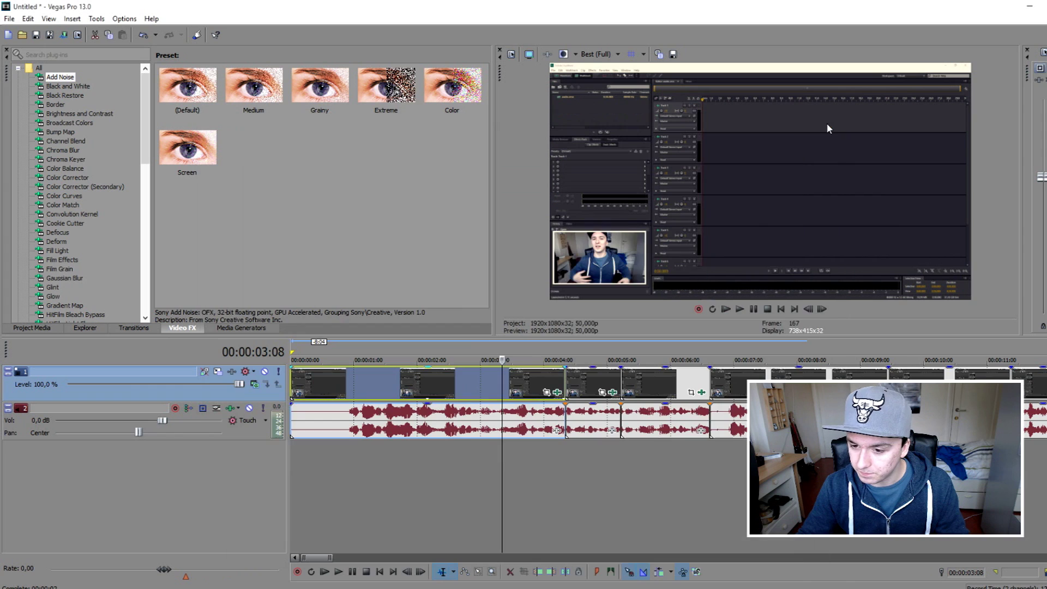
- Play across the first cut from 00:00:01:24 and from 00:00:03:24 to compare the color-corrected segment with the next one
{"action": "left_click", "coordinate": [415, 342]}
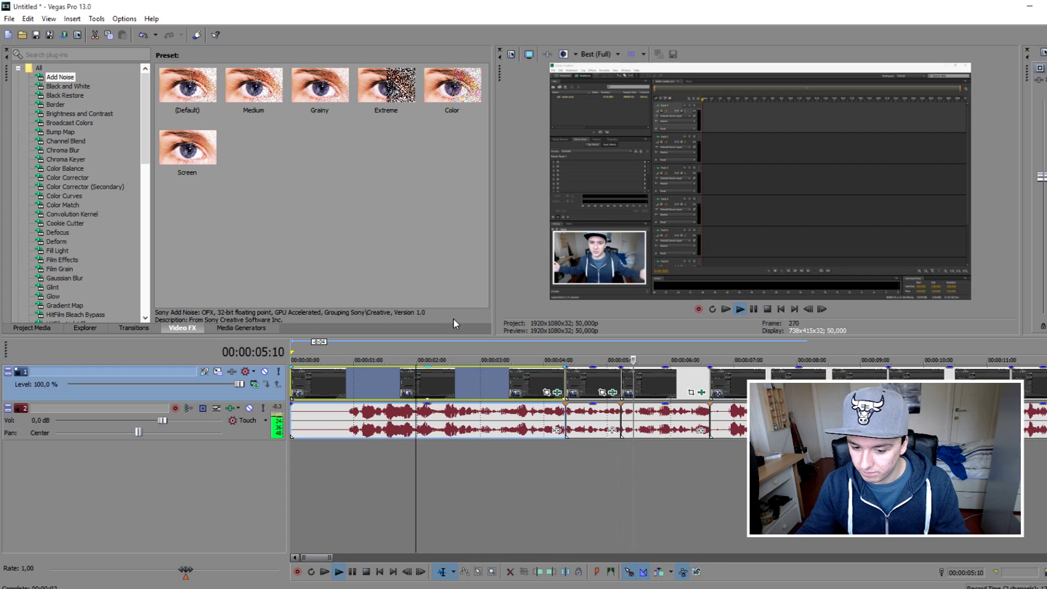
{"action": "key", "text": "space"}
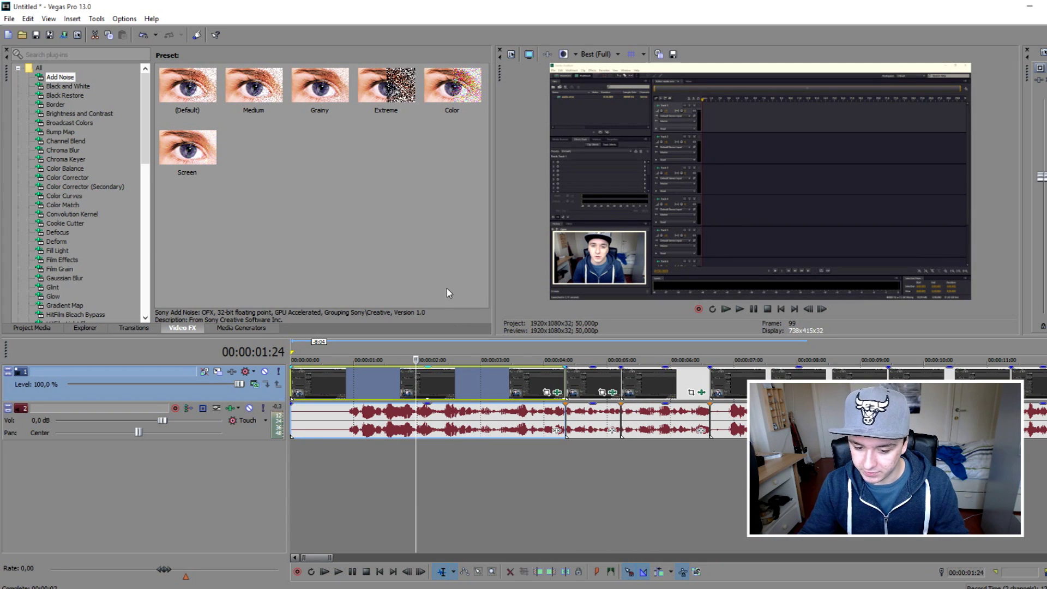
{"action": "left_click_drag", "start_coordinate": [475, 341], "coordinate": [522, 351]}
{"action": "left_click", "coordinate": [542, 349]}
{"action": "key", "text": "space"}
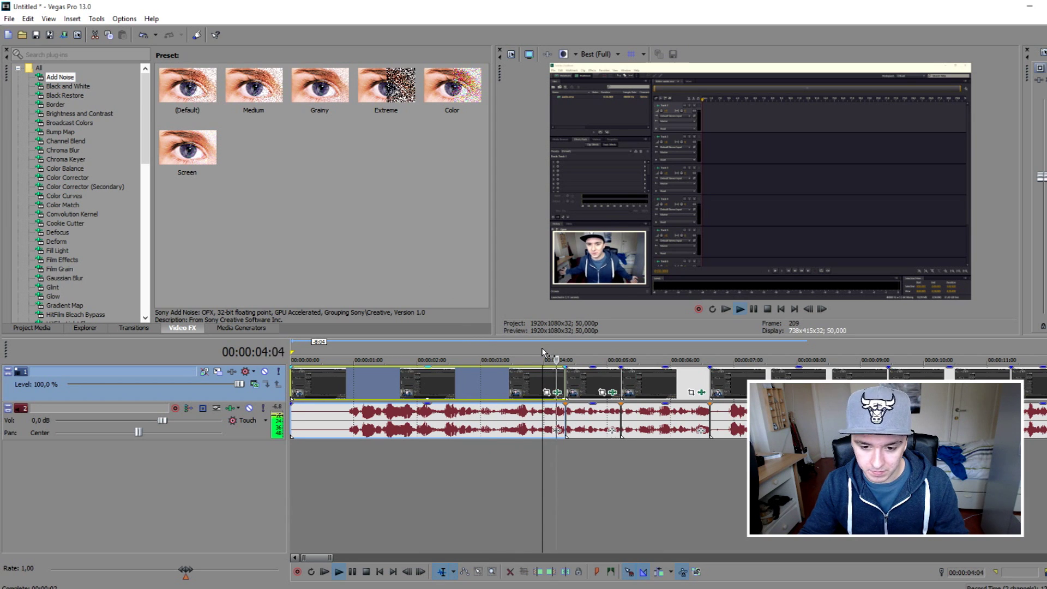
{"action": "key", "text": "space"}
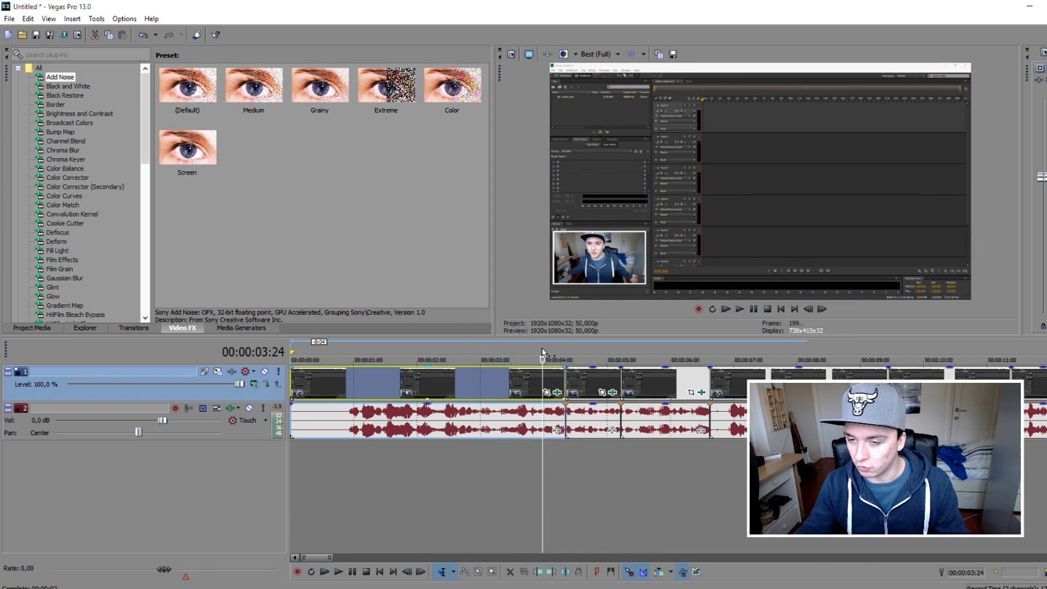
- Try lowering the volume of the first audio segment and compare its waveform with the second segment
{"action": "left_click", "coordinate": [584, 343]}
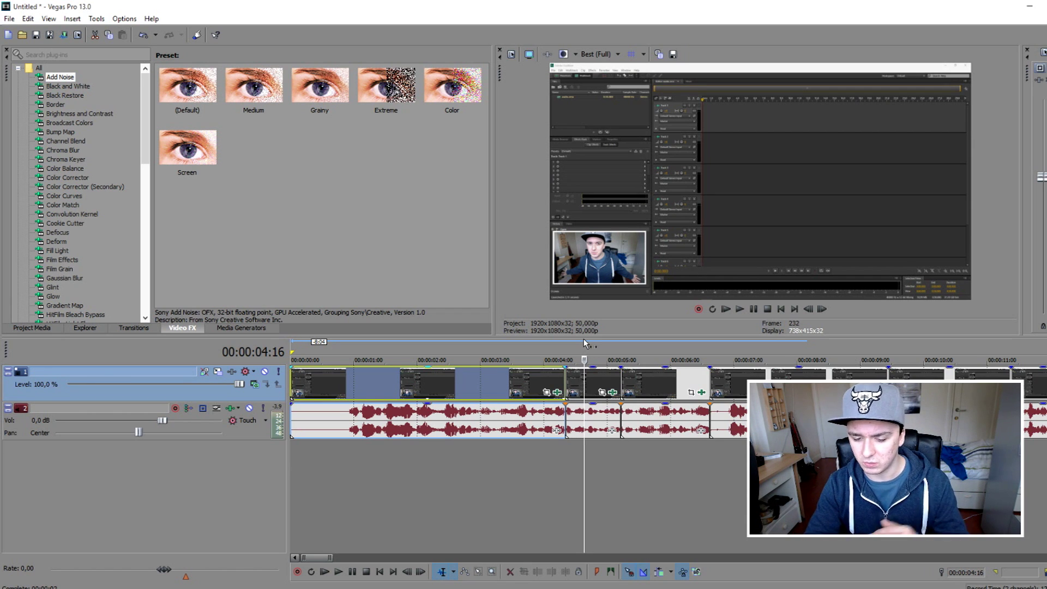
{"action": "left_click", "coordinate": [474, 412]}
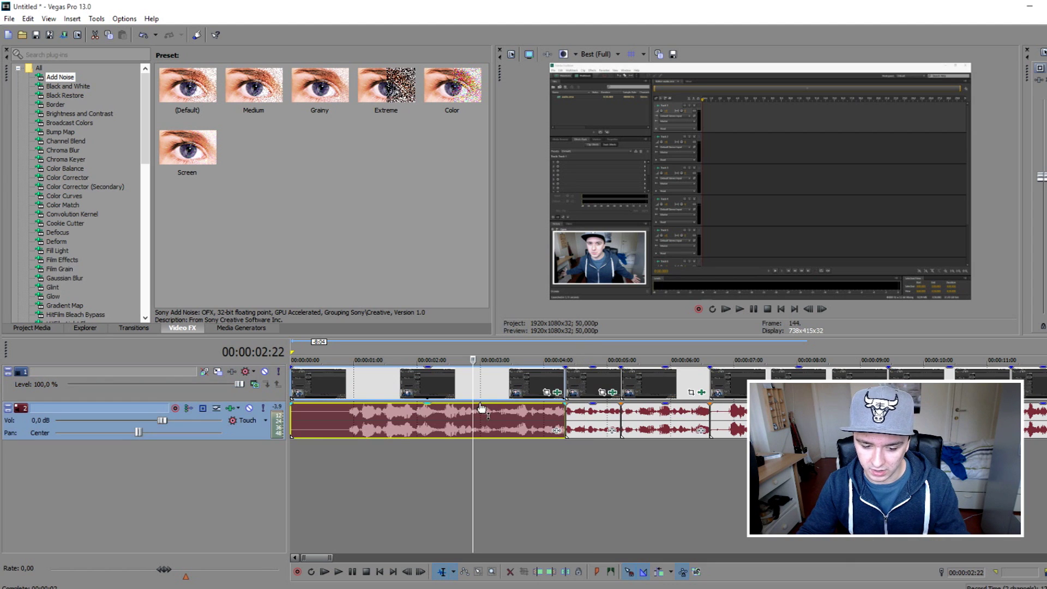
{"action": "left_click_drag", "start_coordinate": [474, 404], "coordinate": [477, 431]}
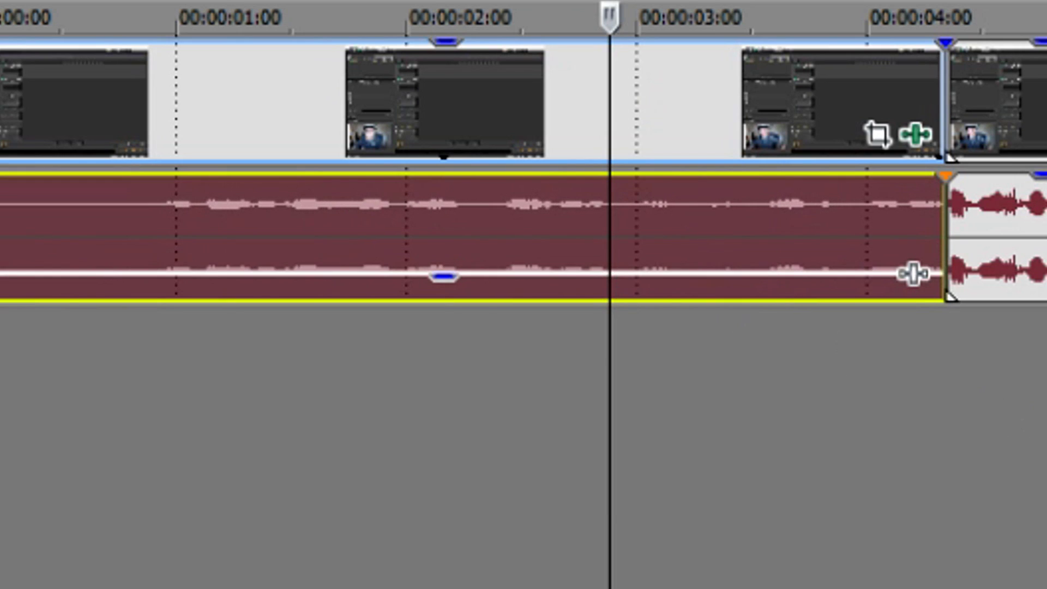
{"action": "left_click", "coordinate": [965, 226]}
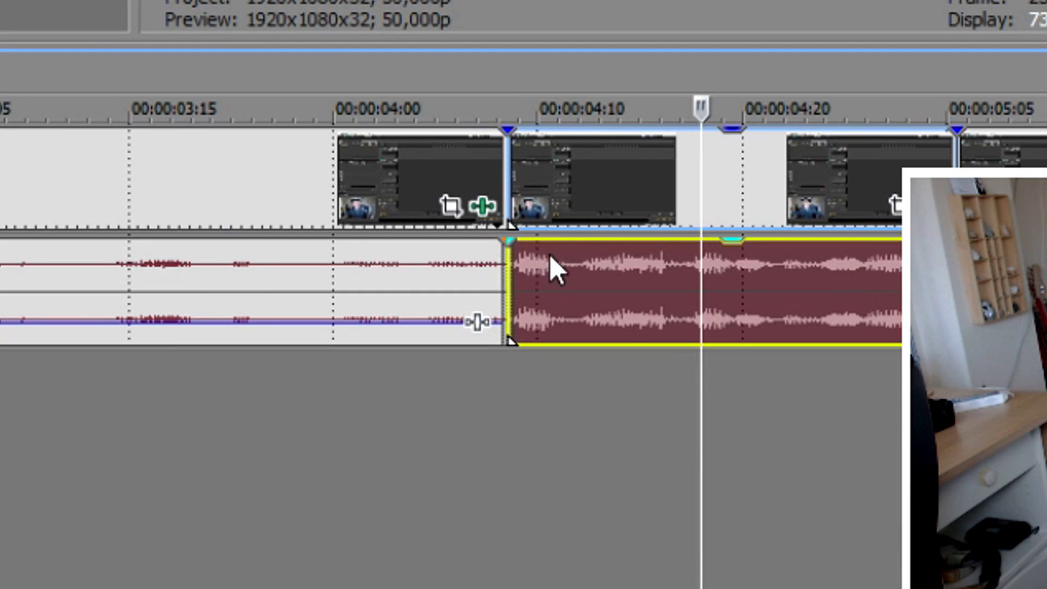
{"action": "scroll", "coordinate": [541, 437], "scroll_direction": "down", "scroll_amount": 10}
{"action": "scroll", "coordinate": [436, 431], "scroll_direction": "up", "scroll_amount": 8}
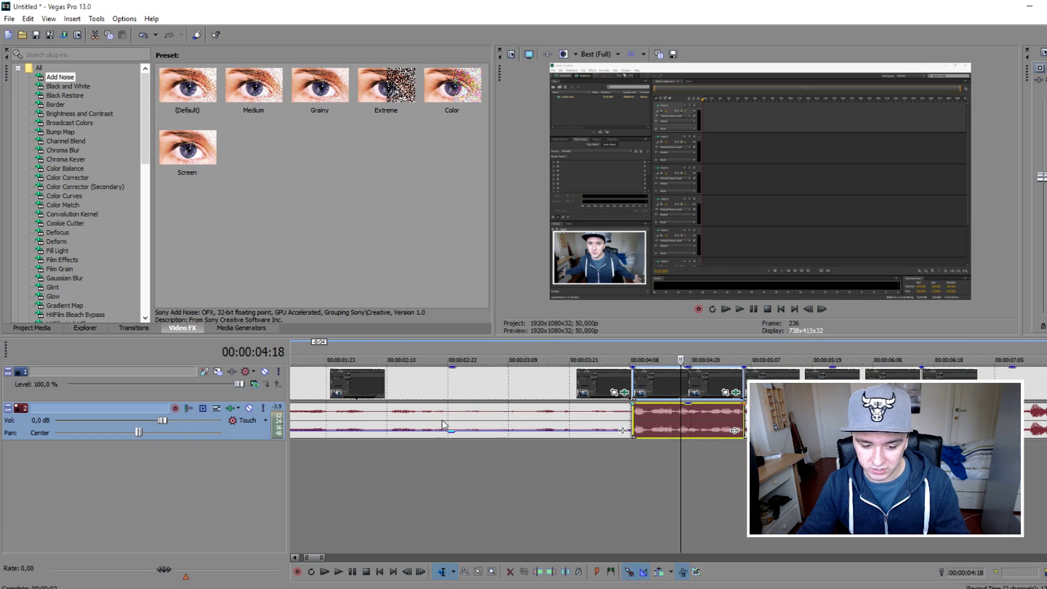
{"action": "left_click", "coordinate": [445, 425]}
{"action": "scroll", "coordinate": [480, 378], "scroll_direction": "down", "scroll_amount": 5}
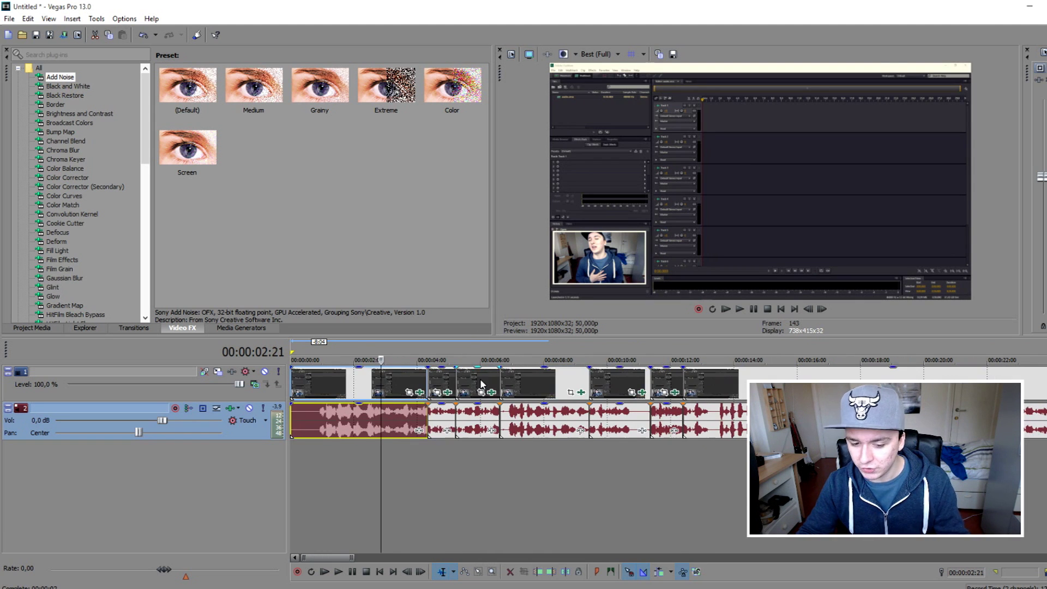
{"action": "scroll", "coordinate": [485, 431], "scroll_direction": "up", "scroll_amount": 4}
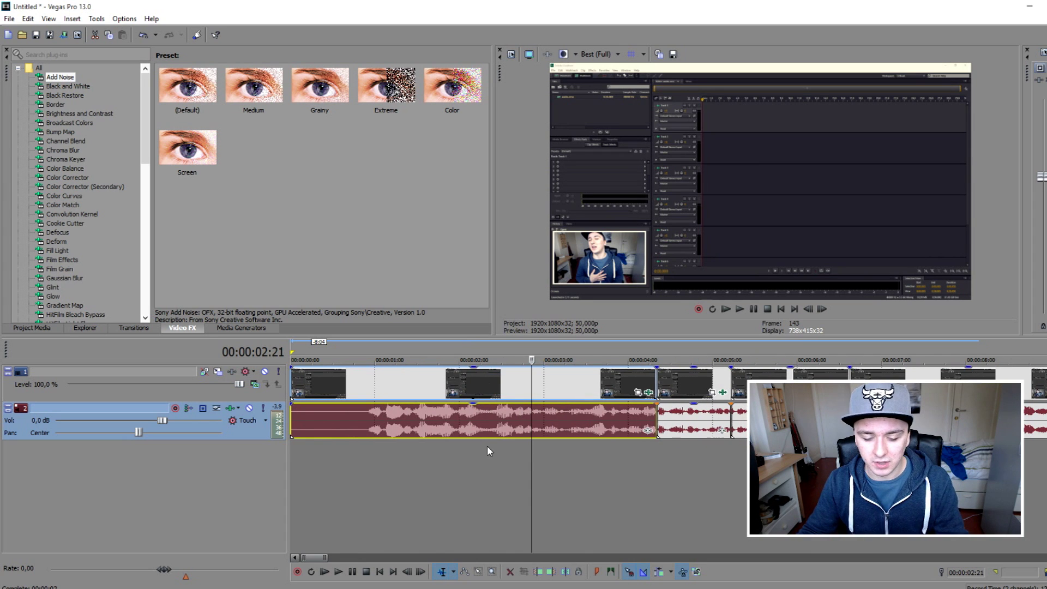
- Play across the first cut from 00:00:02:21 and again from 00:00:03:20 to compare the two segments
{"action": "key", "text": "space"}
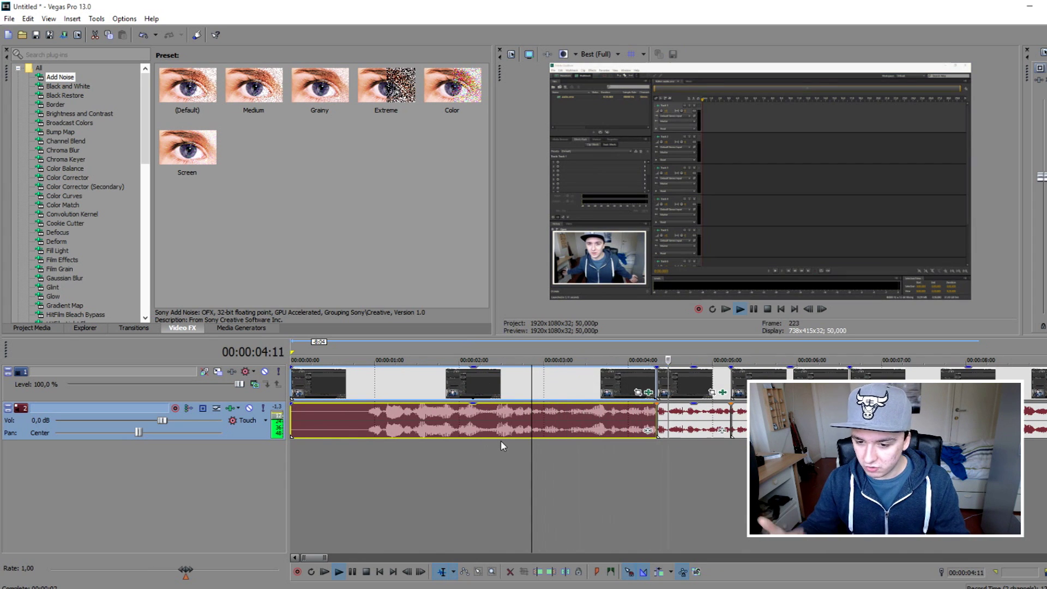
{"action": "key", "text": "space"}
{"action": "left_click", "coordinate": [612, 345]}
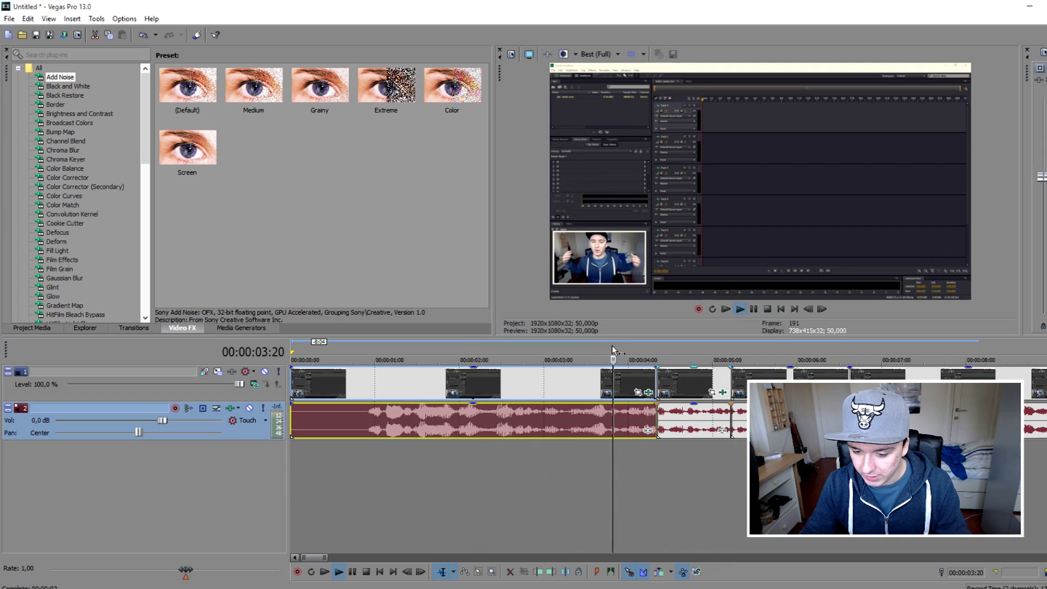
{"action": "key", "text": "space"}
{"action": "key", "text": "space"}
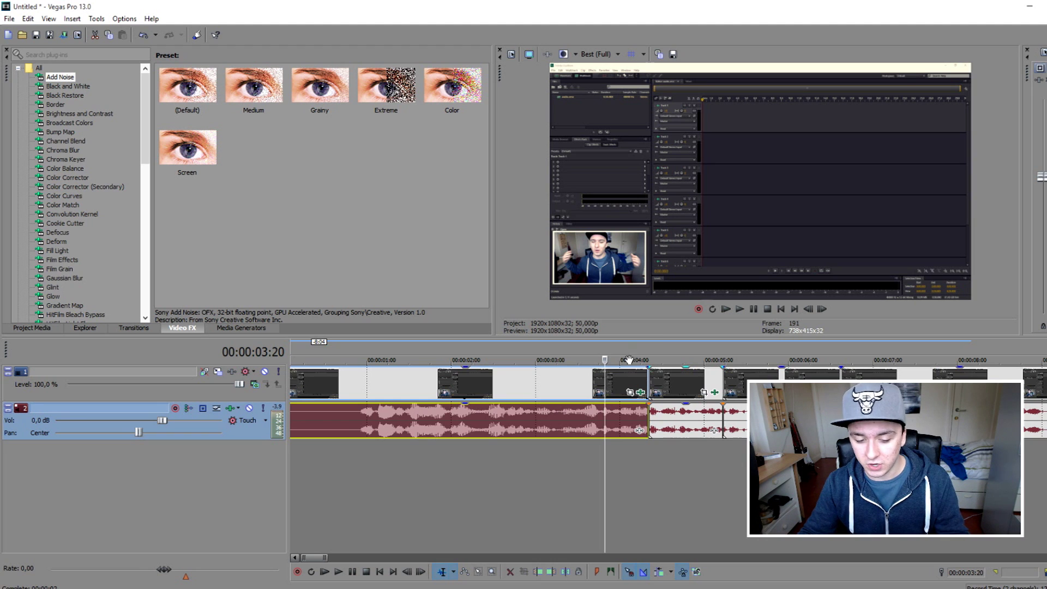
- Delete all the split video and audio segments from the timeline
{"action": "left_click", "coordinate": [611, 379]}
{"action": "scroll", "coordinate": [610, 378], "scroll_direction": "down", "scroll_amount": 3}
{"action": "key", "text": "Delete"}
{"action": "left_click", "coordinate": [425, 377]}
{"action": "key", "text": "Delete"}
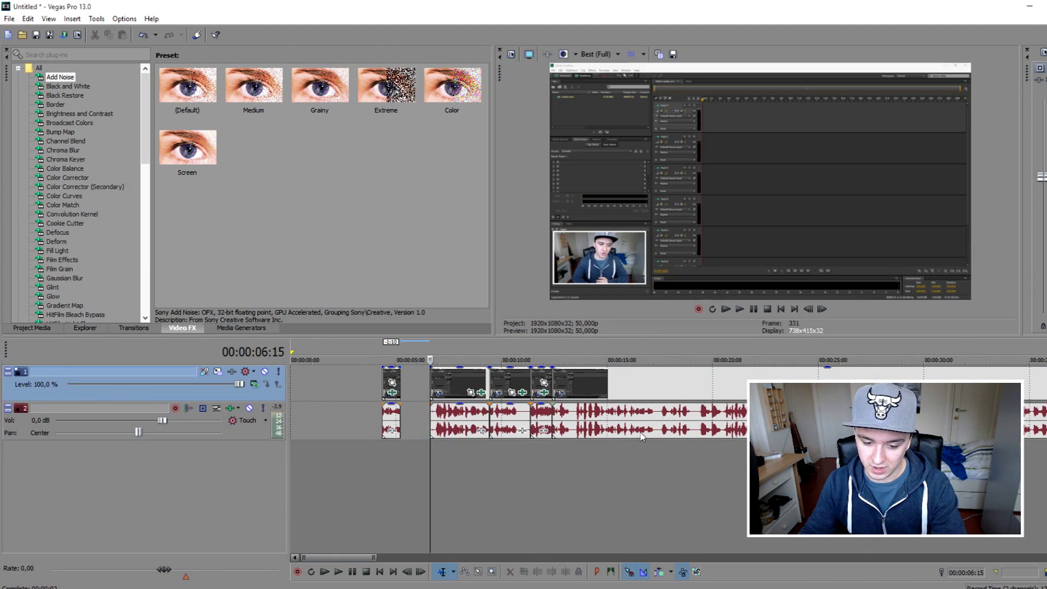
{"action": "left_click", "coordinate": [602, 430]}
{"action": "left_click_drag", "start_coordinate": [460, 349], "coordinate": [311, 350]}
{"action": "key", "text": "Delete"}
{"action": "key", "text": "Delete"}
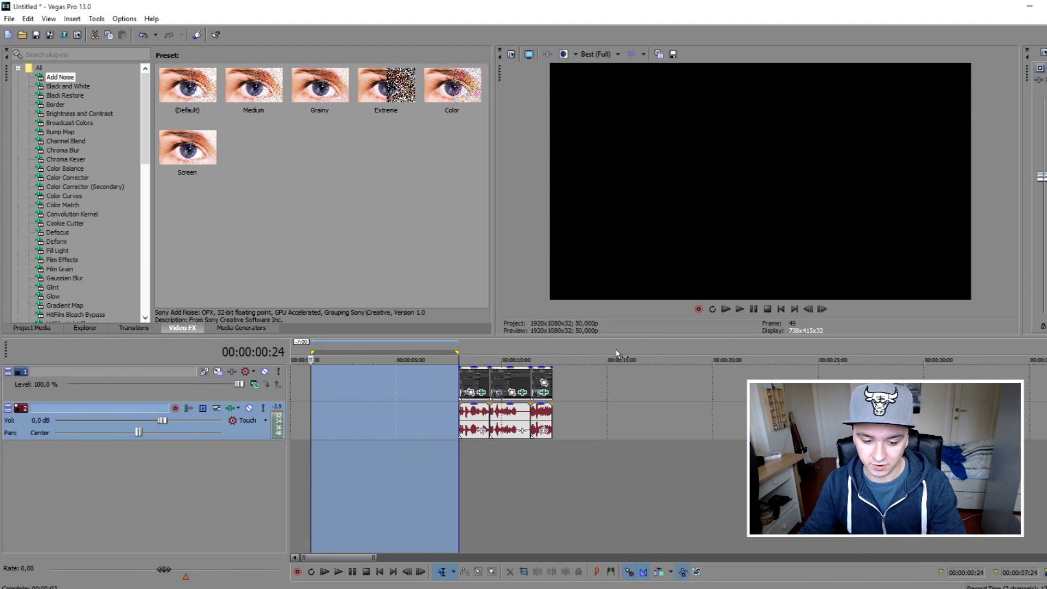
{"action": "left_click_drag", "start_coordinate": [598, 352], "coordinate": [363, 352]}
{"action": "key", "text": "Delete"}
{"action": "left_click", "coordinate": [651, 389]}
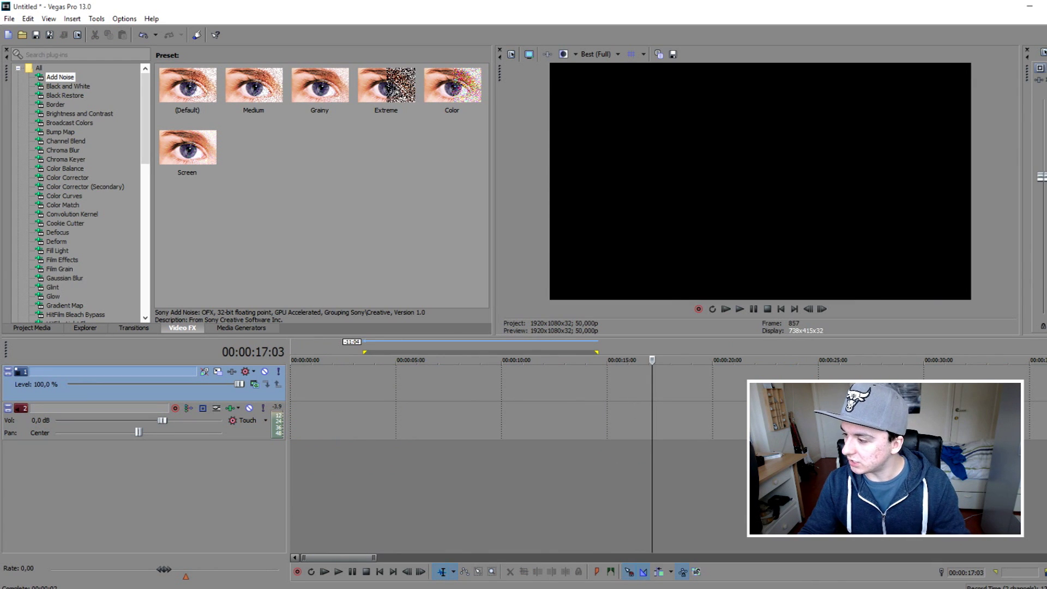
- Add the uncut video clip to the empty timeline again and move it to start at 00:00:00:00
{"action": "left_click_drag", "start_coordinate": [963, 257], "coordinate": [345, 401]}
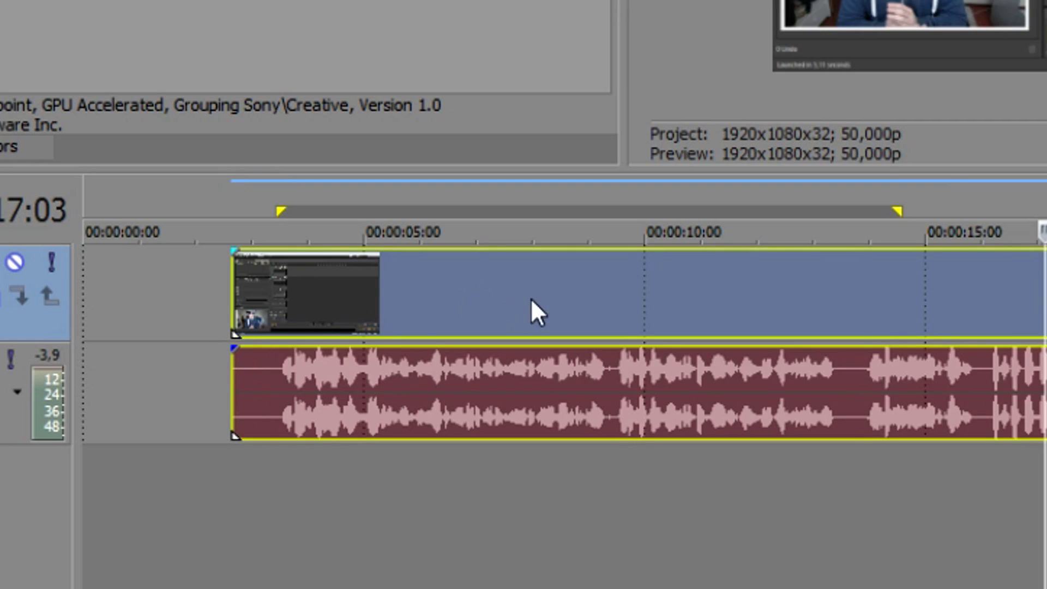
{"action": "left_click_drag", "start_coordinate": [459, 388], "coordinate": [320, 391]}
{"action": "scroll", "coordinate": [595, 414], "scroll_direction": "down", "scroll_amount": 6}
- Check the clip at several points from 00:02:51:11 to 00:06:41:13 and return to the start
{"action": "left_click", "coordinate": [611, 389]}
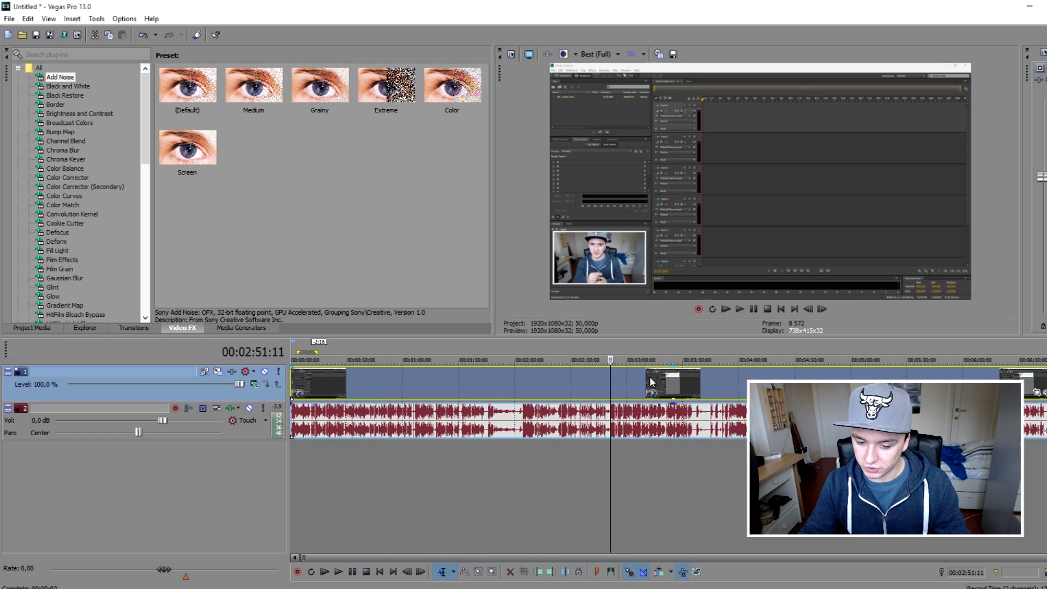
{"action": "left_click", "coordinate": [797, 388]}
{"action": "left_click", "coordinate": [953, 388]}
{"action": "left_click", "coordinate": [1040, 388]}
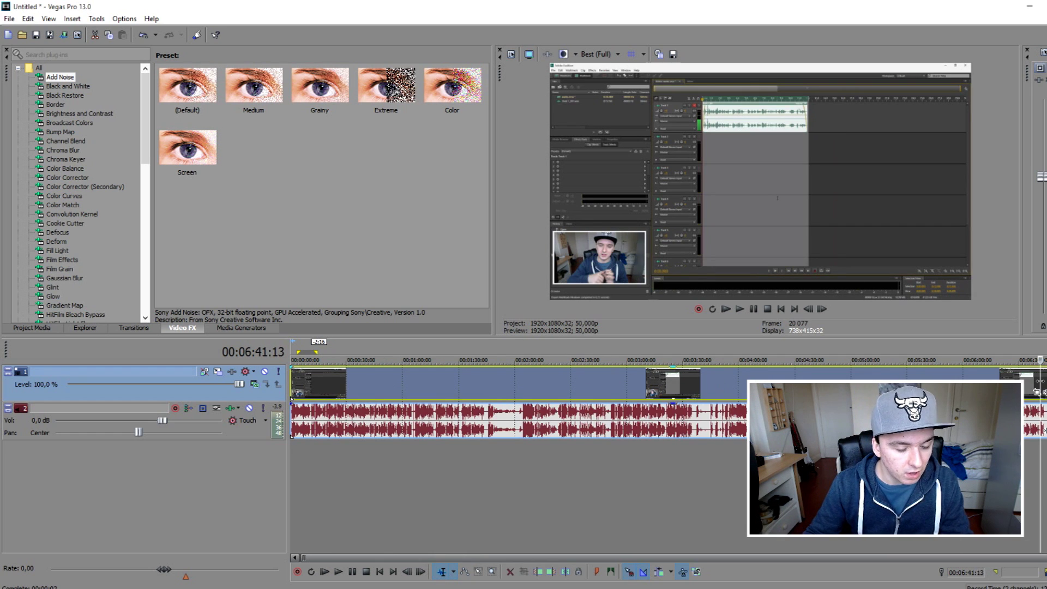
{"action": "left_click", "coordinate": [781, 308]}
{"action": "scroll", "coordinate": [554, 396], "scroll_direction": "up", "scroll_amount": 8}
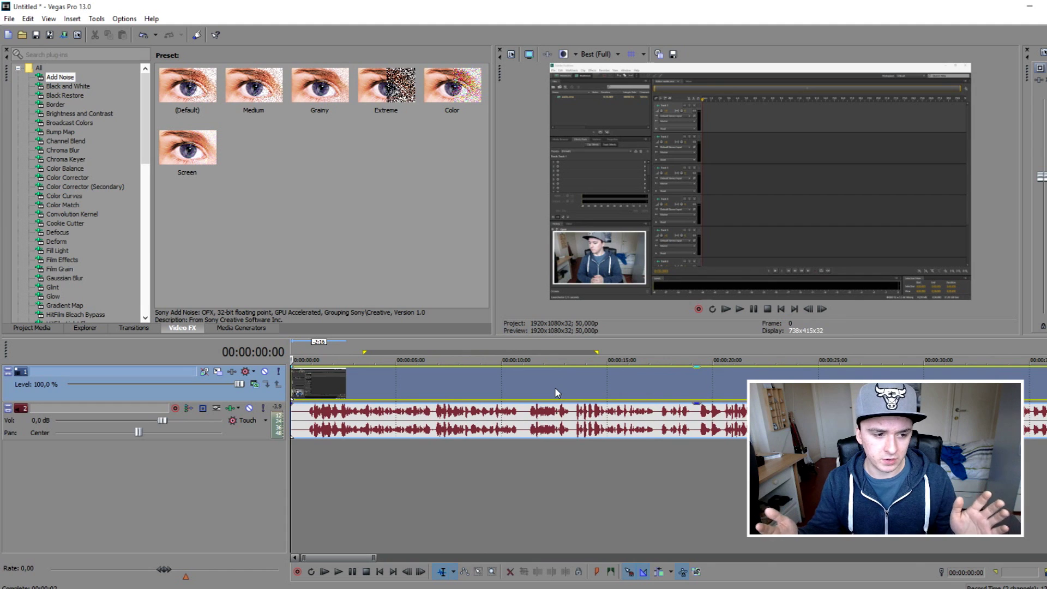
{"action": "scroll", "coordinate": [519, 404], "scroll_direction": "down", "scroll_amount": 5}
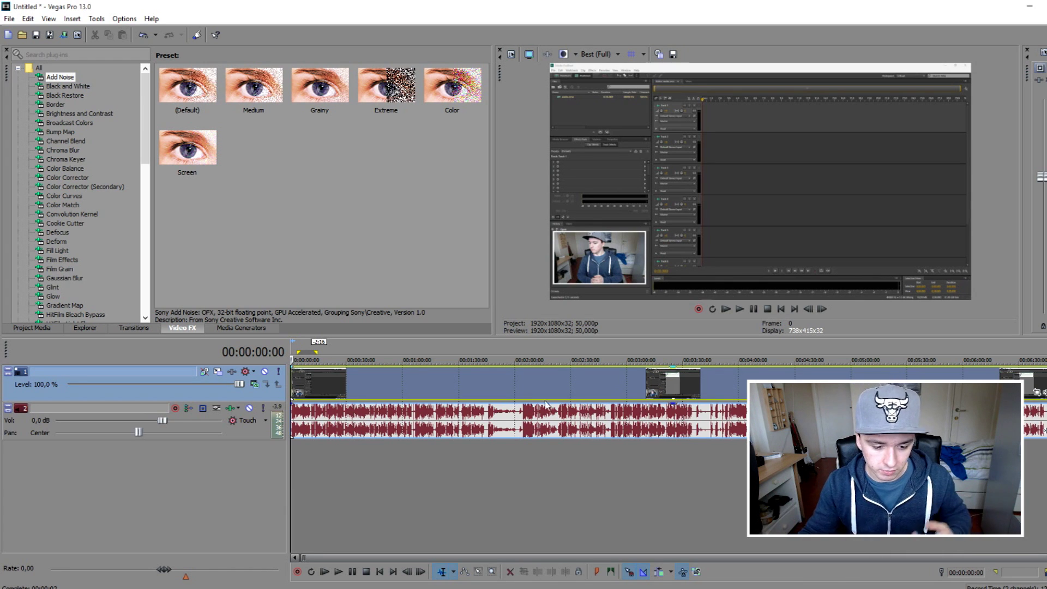
- Add the Brightness and Contrast effect to the whole unsplit clip and choose the Videos preset
{"action": "left_click_drag", "start_coordinate": [510, 388], "coordinate": [432, 398]}
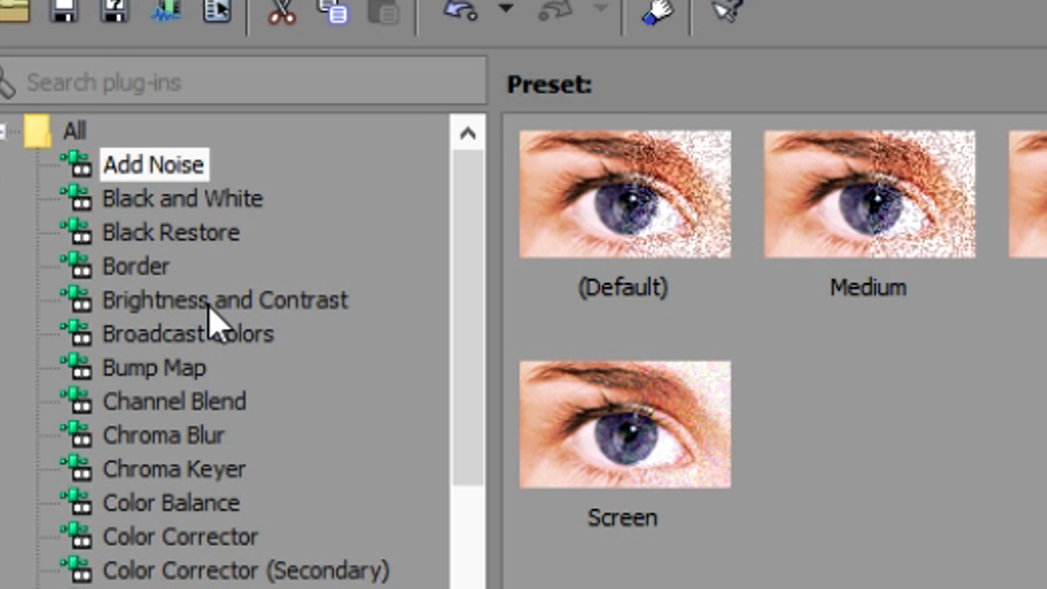
{"action": "left_click_drag", "start_coordinate": [209, 306], "coordinate": [455, 377]}
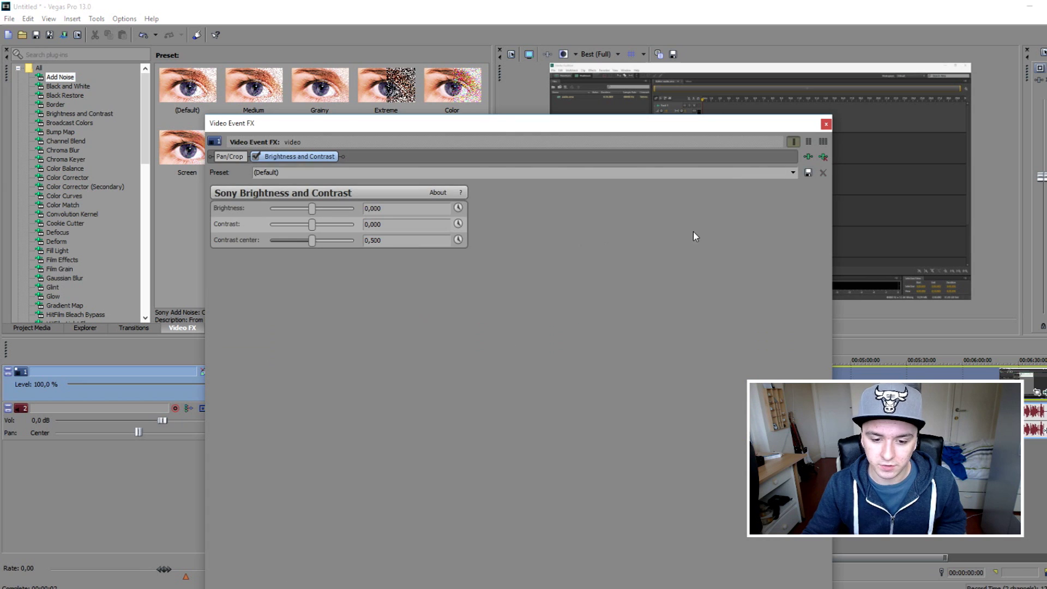
{"action": "left_click", "coordinate": [790, 173]}
{"action": "left_click", "coordinate": [748, 263]}
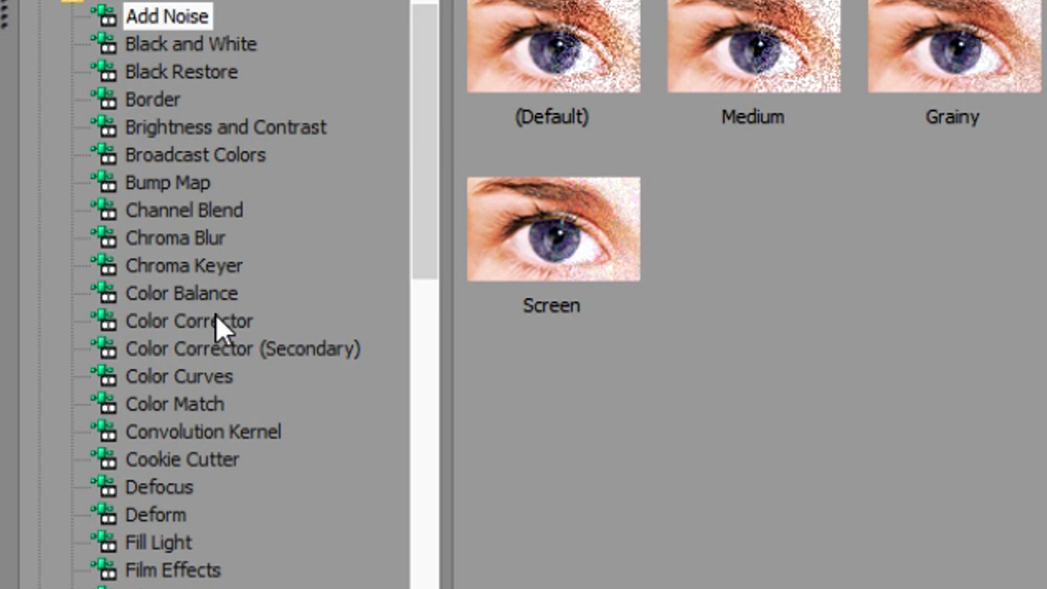
- Add the Color Corrector effect to the whole clip with the Das wel nice preset and close the effect settings
{"action": "left_click_drag", "start_coordinate": [76, 180], "coordinate": [480, 385]}
{"action": "left_click", "coordinate": [793, 172]}
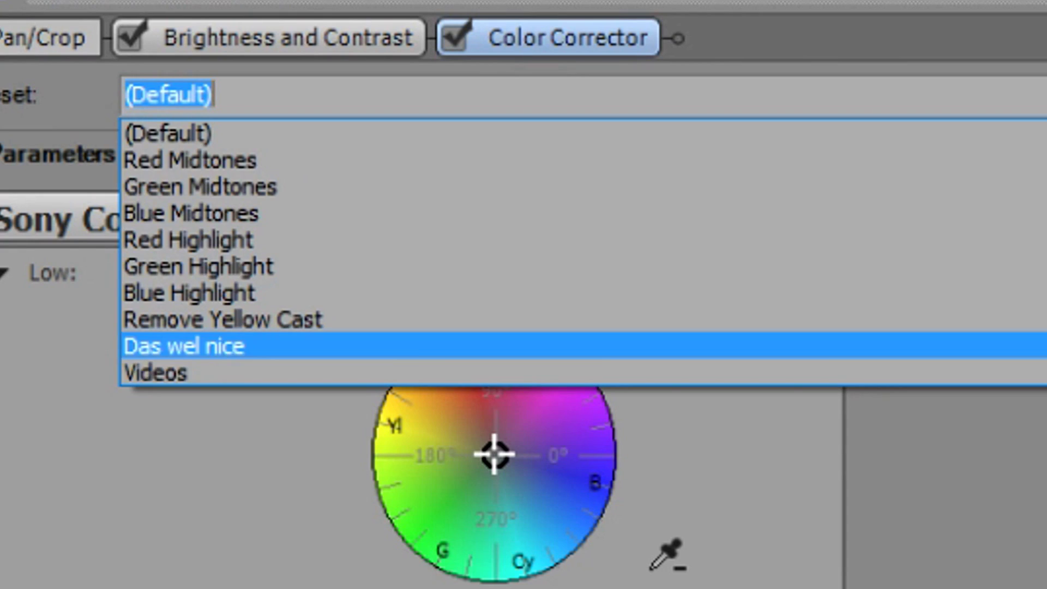
{"action": "left_click", "coordinate": [776, 235]}
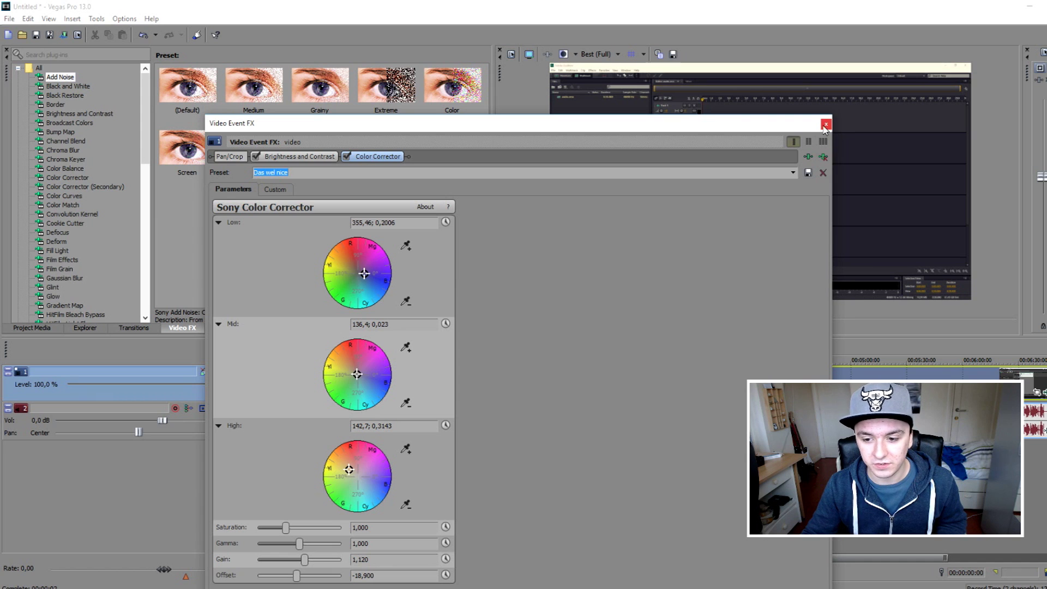
{"action": "left_click", "coordinate": [826, 124]}
- Check the color-corrected picture at several points along the clip, including 00:03:40:23
{"action": "left_click", "coordinate": [629, 386]}
{"action": "left_click", "coordinate": [701, 387]}
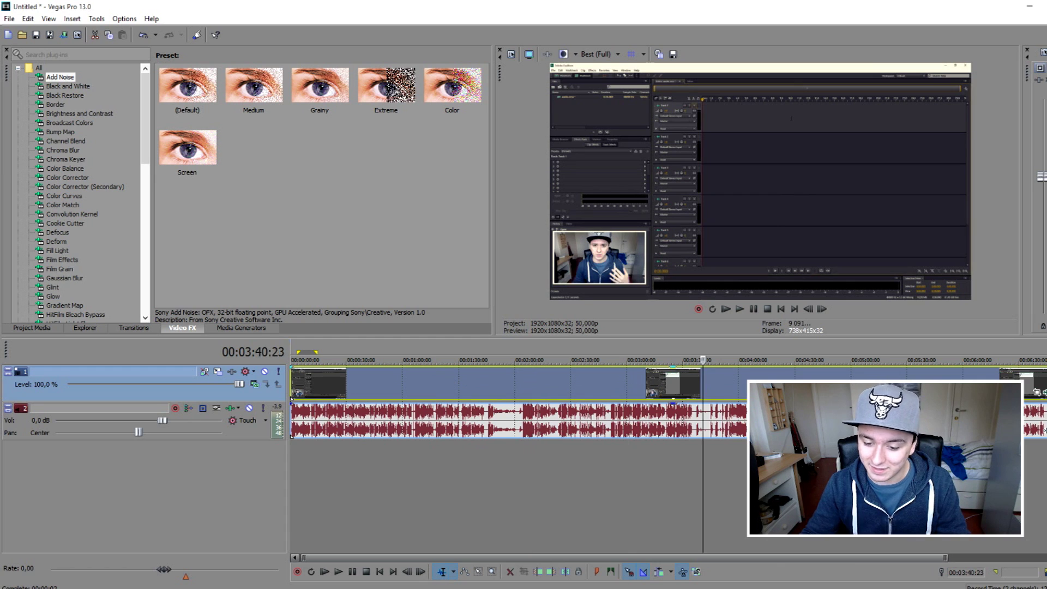
{"action": "left_click", "coordinate": [878, 387]}
{"action": "left_click", "coordinate": [764, 388]}
{"action": "left_click", "coordinate": [457, 390]}
- Split the effect-treated clip at 00:00:20:04 and at many further points along the timeline up to 00:04:54:14
{"action": "left_click", "coordinate": [328, 392]}
{"action": "key", "text": "s"}
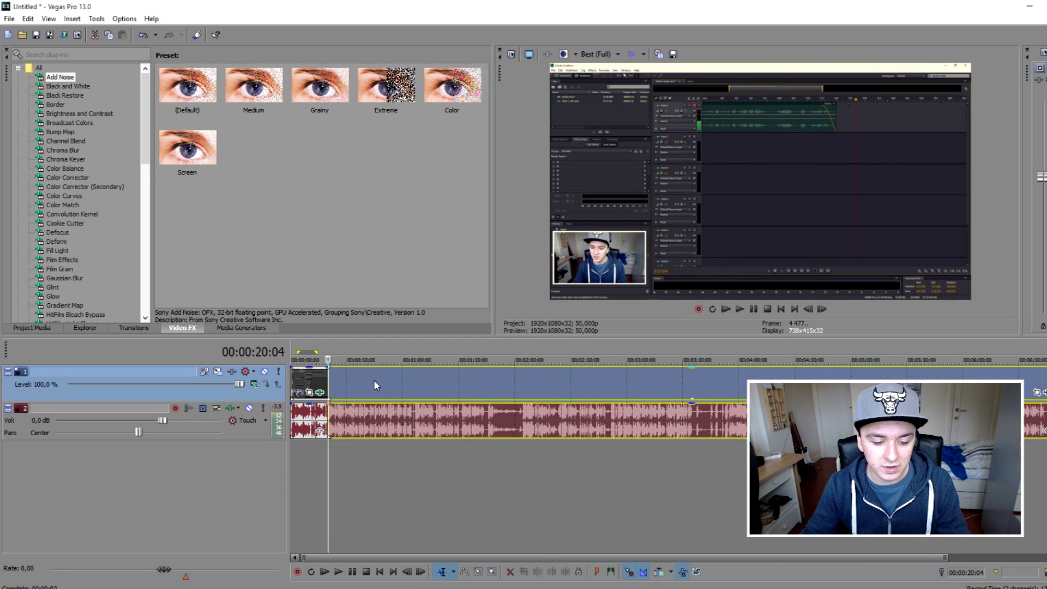
{"action": "scroll", "coordinate": [376, 380], "scroll_direction": "up", "scroll_amount": 1}
{"action": "left_click", "coordinate": [374, 380]}
{"action": "key", "text": "s"}
{"action": "left_click", "coordinate": [409, 383]}
{"action": "key", "text": "s"}
{"action": "left_click", "coordinate": [450, 385]}
{"action": "key", "text": "s"}
{"action": "left_click", "coordinate": [489, 386]}
{"action": "key", "text": "s"}
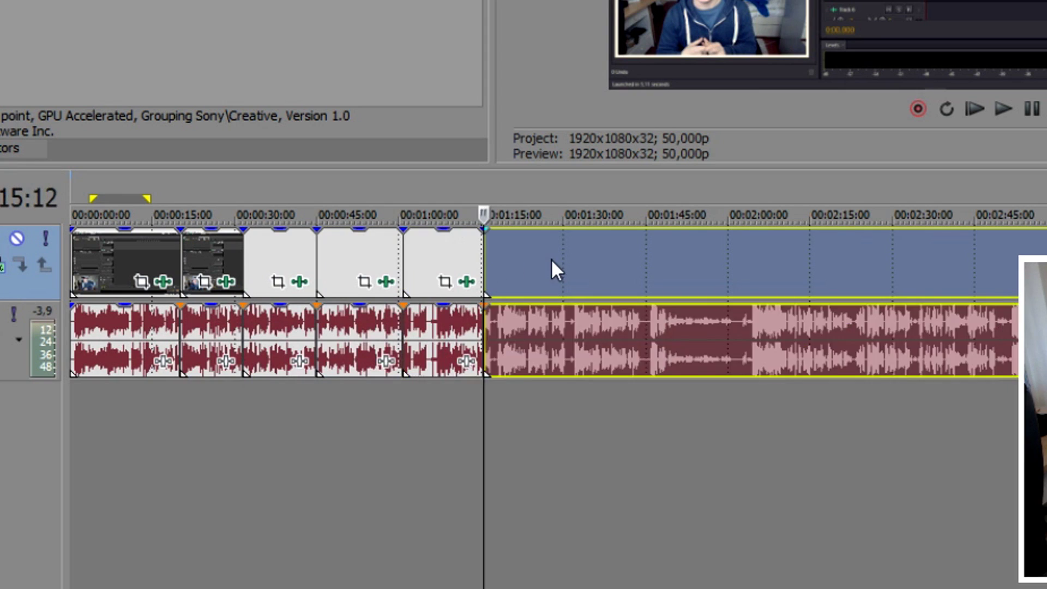
{"action": "left_click", "coordinate": [522, 386]}
{"action": "key", "text": "s"}
{"action": "left_click", "coordinate": [545, 388]}
{"action": "left_click", "coordinate": [776, 386]}
{"action": "key", "text": "s"}
{"action": "left_click", "coordinate": [812, 386]}
{"action": "key", "text": "s"}
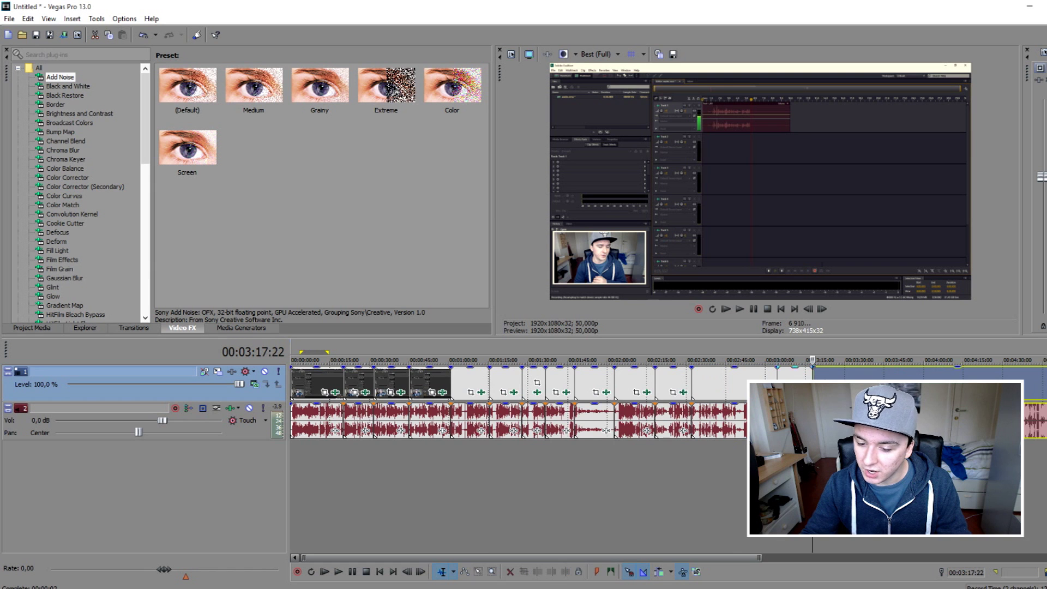
{"action": "left_click", "coordinate": [890, 386]}
{"action": "key", "text": "s"}
{"action": "left_click", "coordinate": [942, 386]}
{"action": "key", "text": "s"}
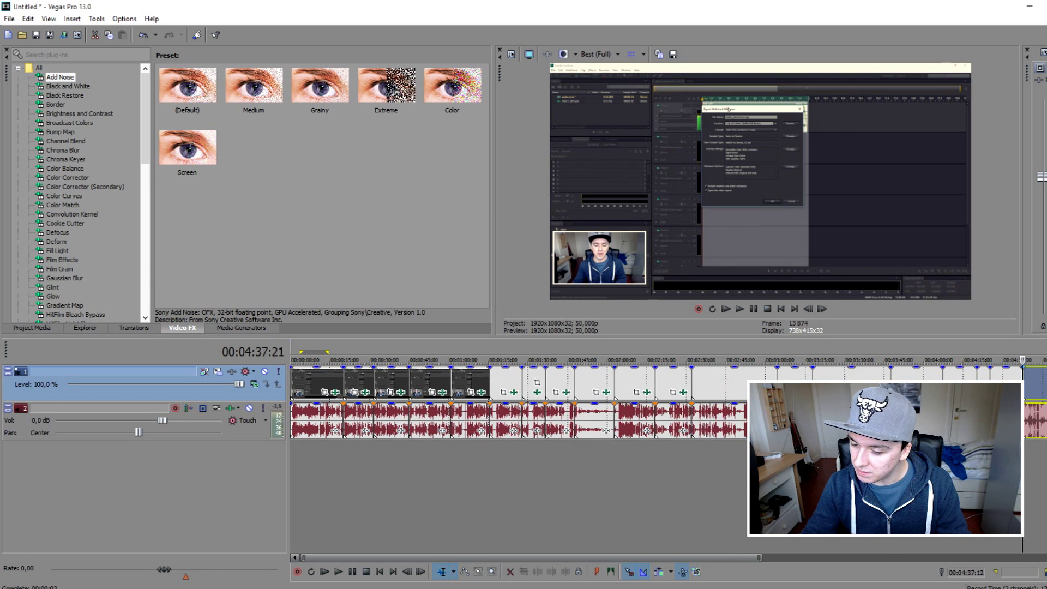
{"action": "left_click", "coordinate": [1046, 386]}
{"action": "key", "text": "s"}
{"action": "scroll", "coordinate": [1045, 386], "scroll_direction": "down", "scroll_amount": 1}
{"action": "left_click", "coordinate": [763, 385]}
{"action": "key", "text": "s"}
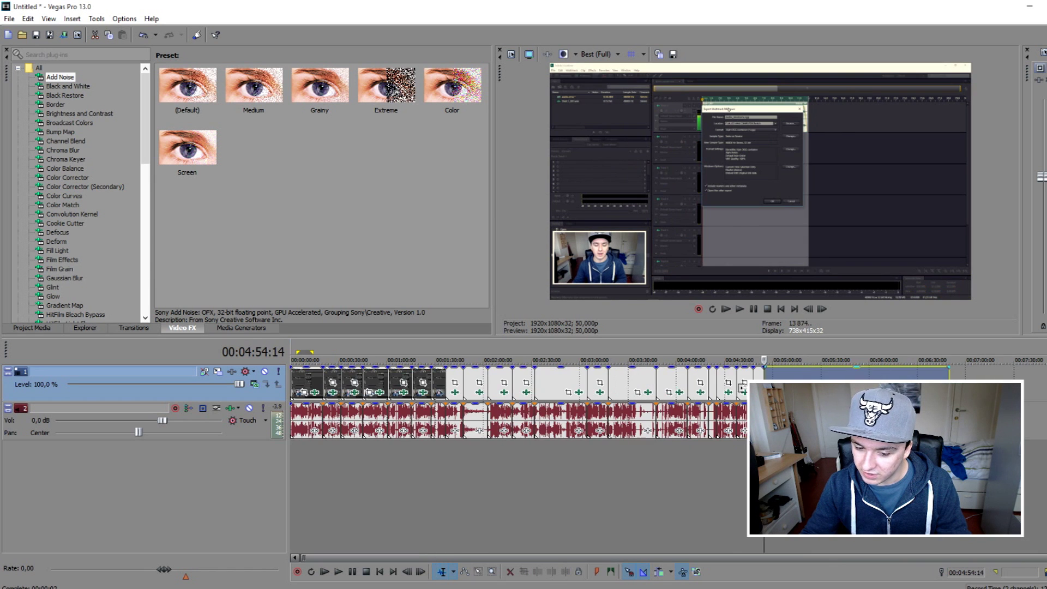
{"action": "left_click", "coordinate": [484, 347]}
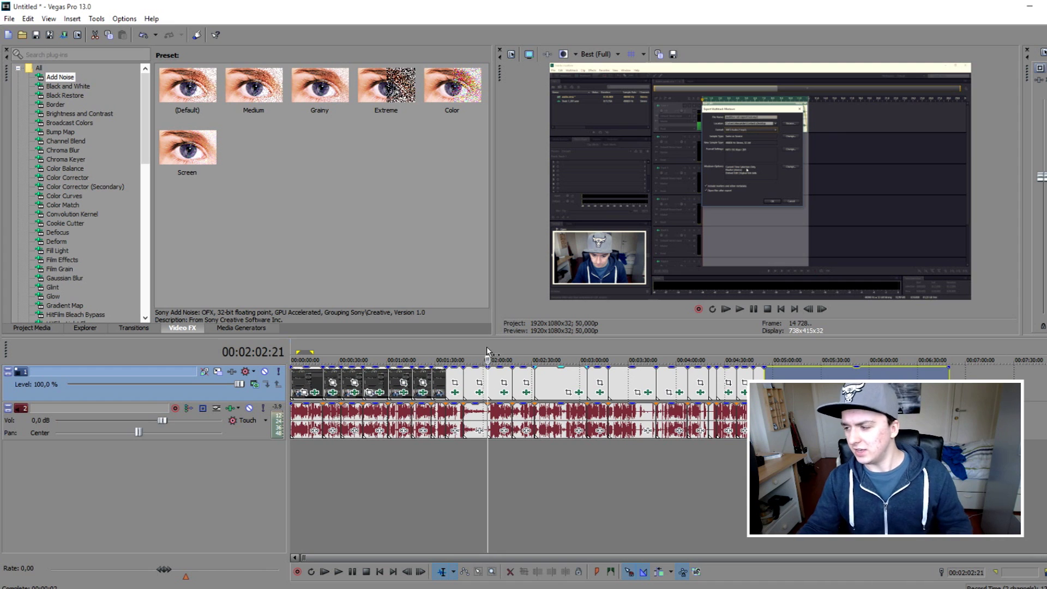